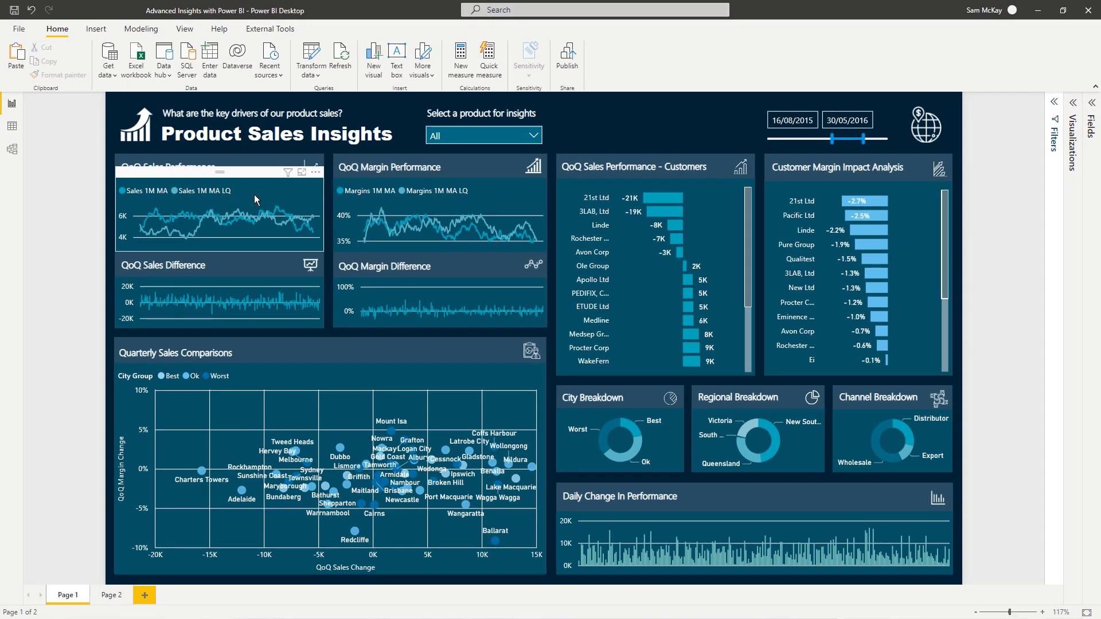
- On Page 2, add a plain Dates[Date] slicer with the range 22/10/2014–18/12/2015
{"action": "left_click", "coordinate": [112, 594]}
{"action": "left_click", "coordinate": [1054, 102]}
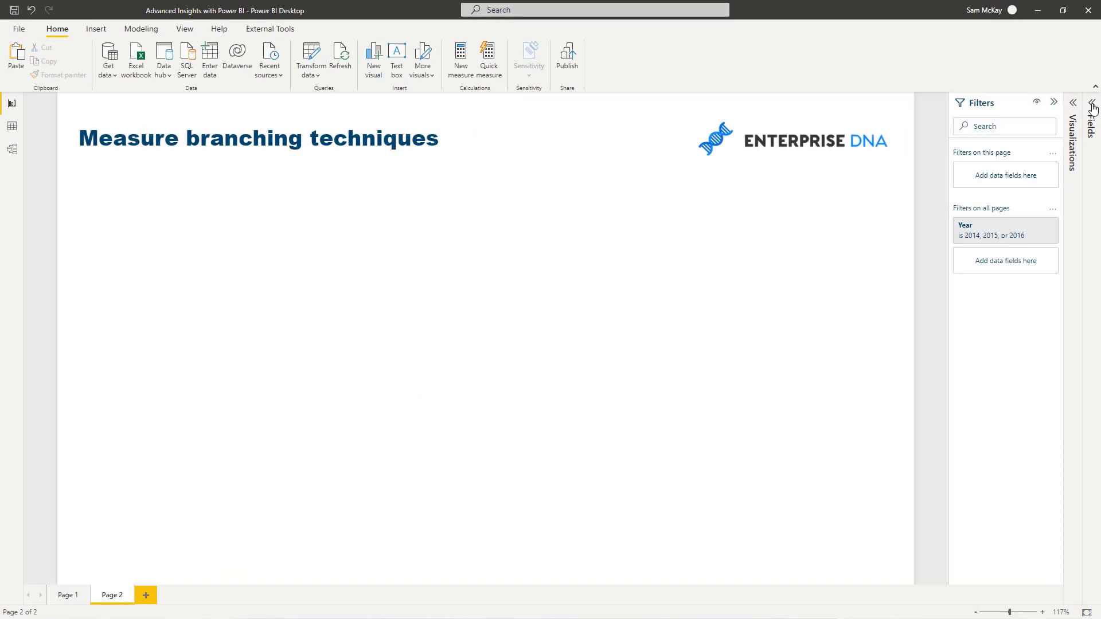
{"action": "left_click", "coordinate": [1091, 103]}
{"action": "left_click", "coordinate": [967, 103]}
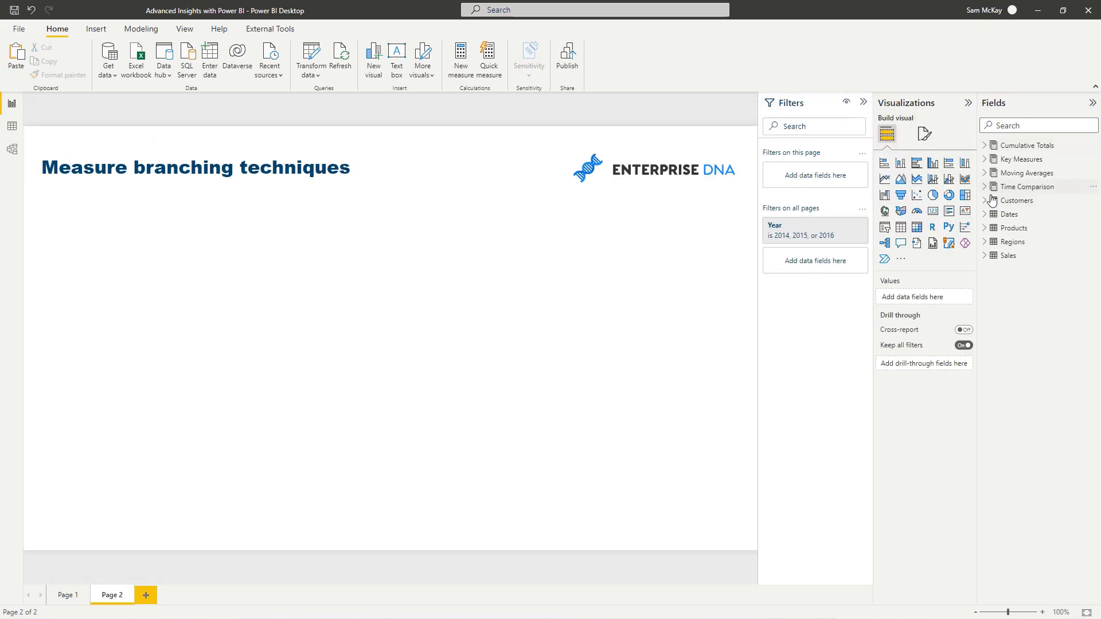
{"action": "left_click", "coordinate": [985, 215]}
{"action": "left_click_drag", "start_coordinate": [571, 268], "coordinate": [571, 268]}
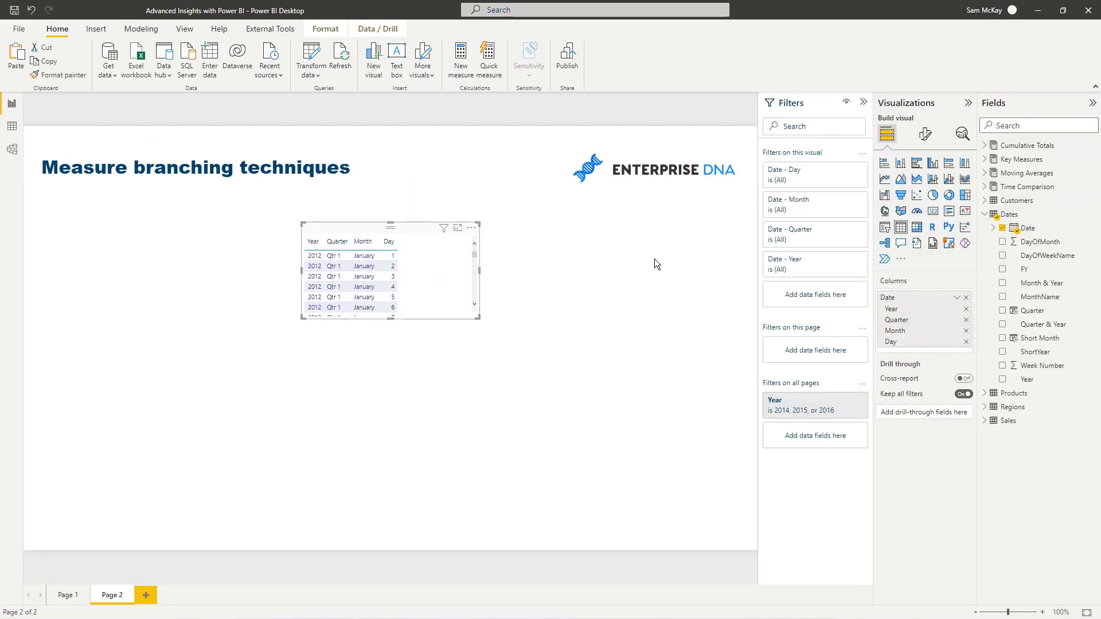
{"action": "left_click", "coordinate": [957, 297]}
{"action": "left_click", "coordinate": [984, 346]}
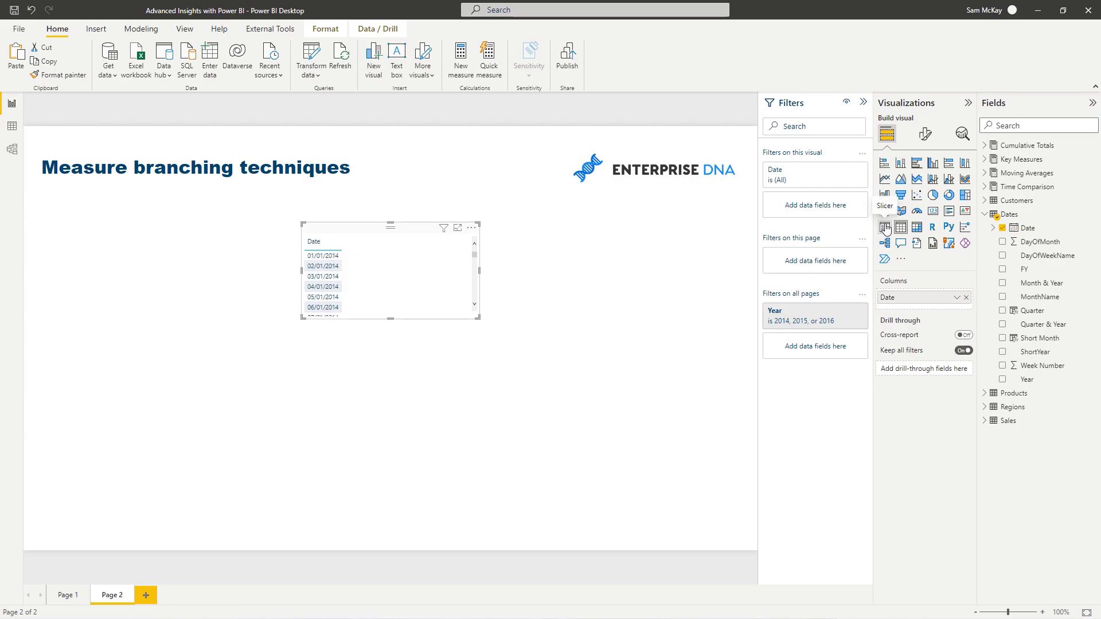
{"action": "left_click", "coordinate": [884, 227]}
{"action": "left_click_drag", "start_coordinate": [469, 278], "coordinate": [414, 275]}
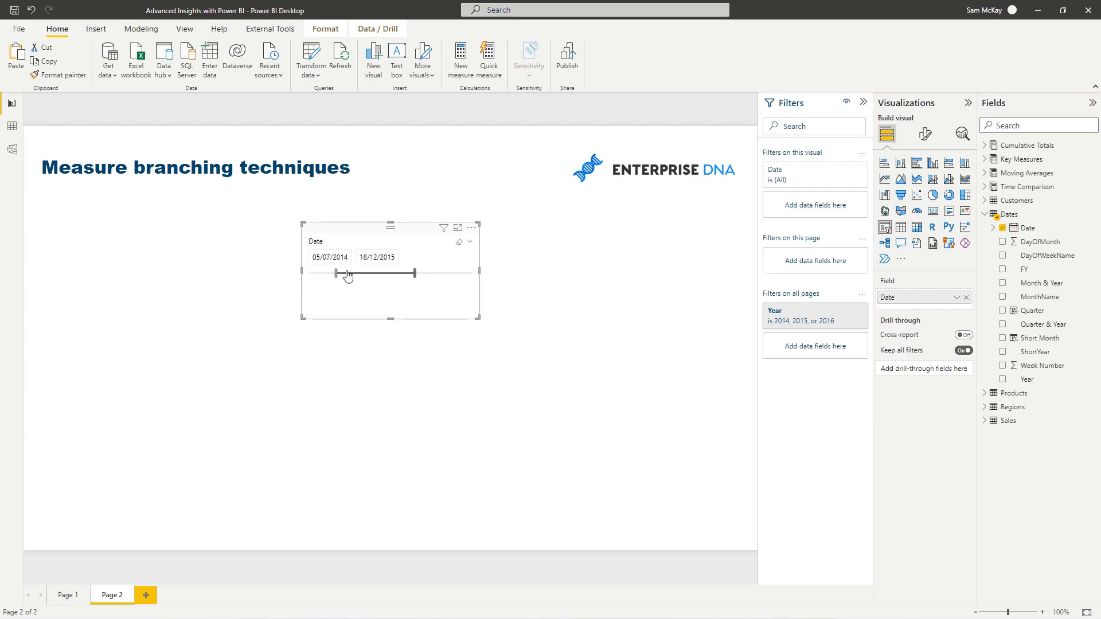
{"action": "left_click_drag", "start_coordinate": [361, 227], "coordinate": [461, 202]}
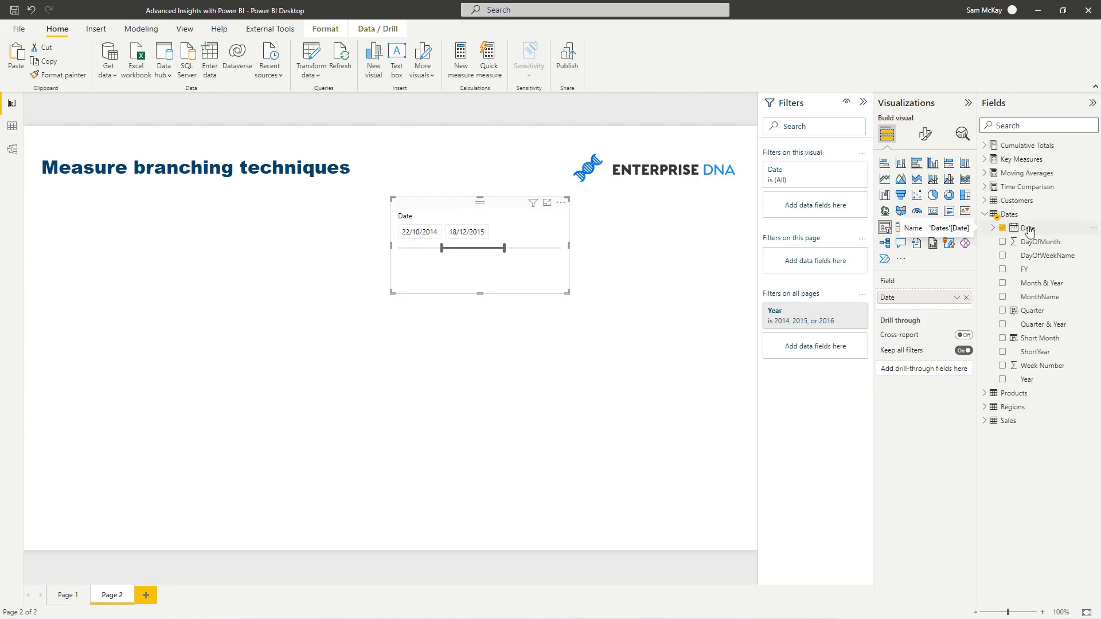
- Add a plain Date table below the slicer, sized narrower and taller
{"action": "left_click_drag", "start_coordinate": [1003, 230], "coordinate": [247, 350]}
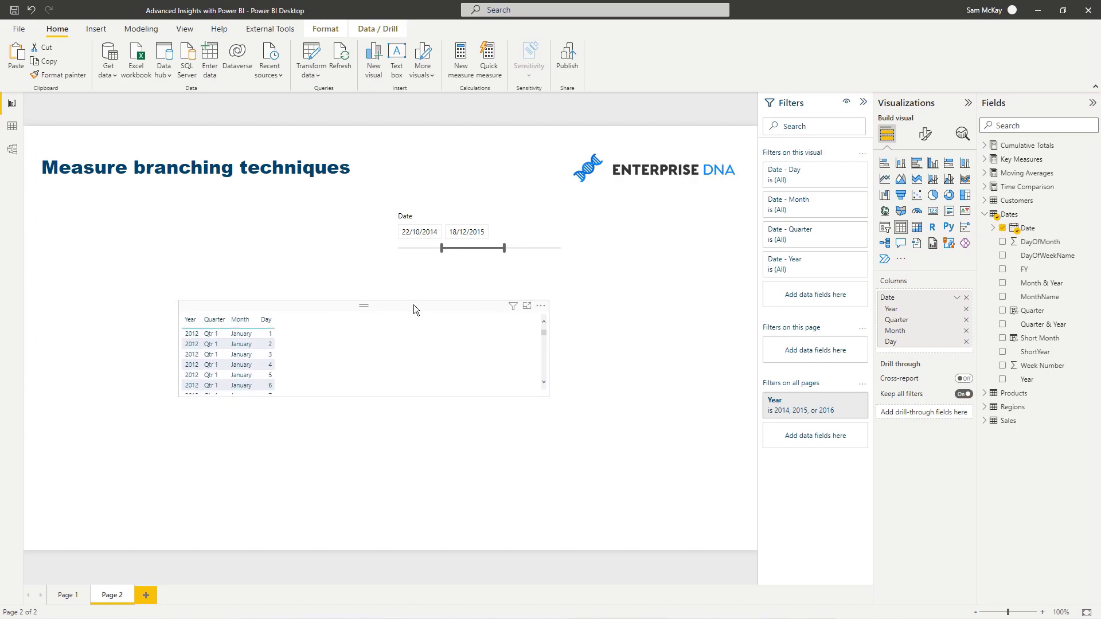
{"action": "left_click", "coordinate": [956, 297]}
{"action": "left_click", "coordinate": [992, 352]}
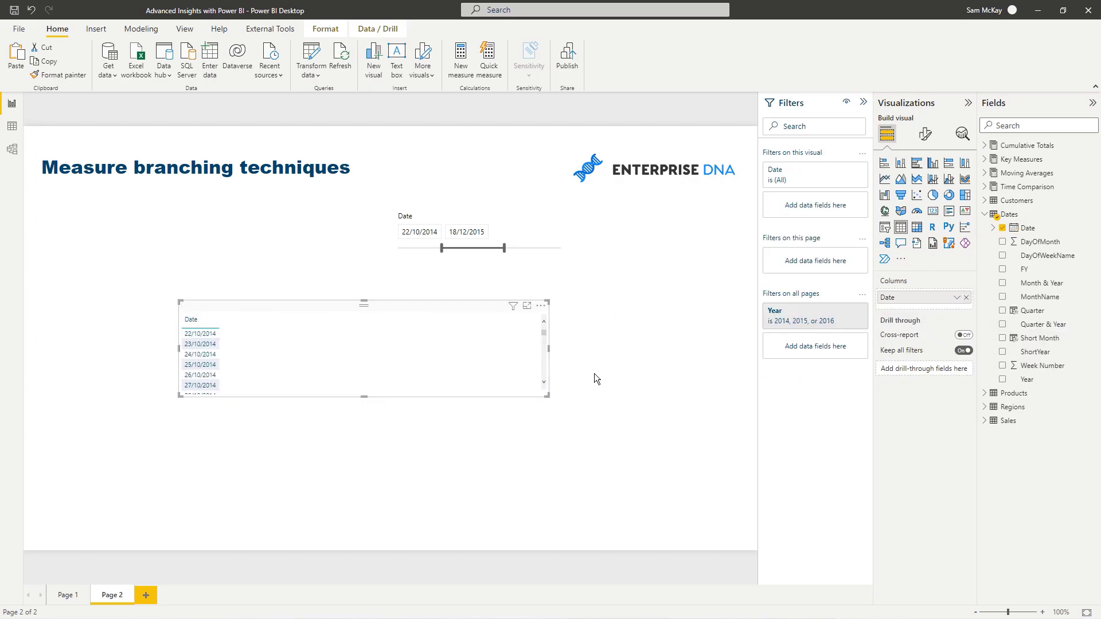
{"action": "left_click_drag", "start_coordinate": [548, 397], "coordinate": [417, 485]}
{"action": "left_click_drag", "start_coordinate": [339, 309], "coordinate": [443, 270]}
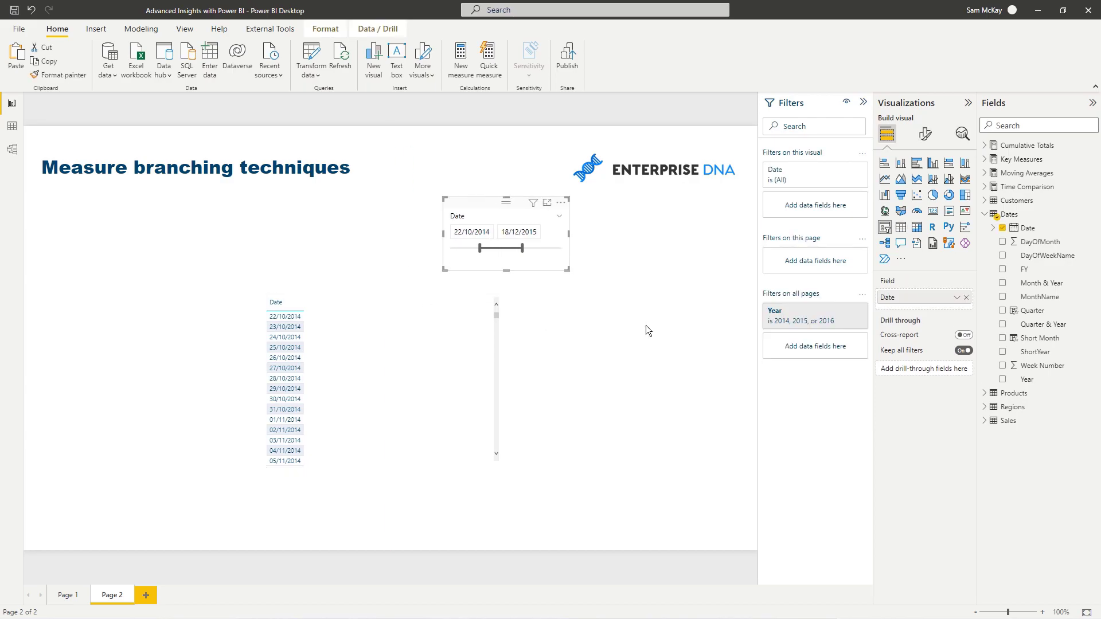
- Add Total Sales as a column beside each date, totalling 2,286,672.78
{"action": "left_click", "coordinate": [985, 160]}
{"action": "left_click_drag", "start_coordinate": [434, 353], "coordinate": [445, 347]}
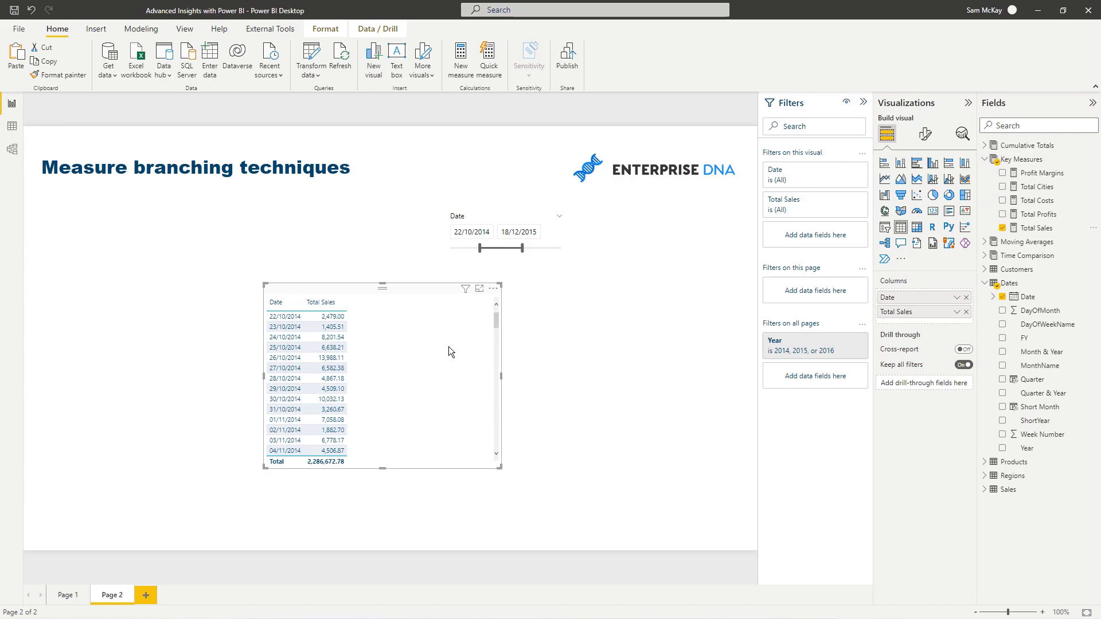
{"action": "left_click", "coordinate": [985, 255]}
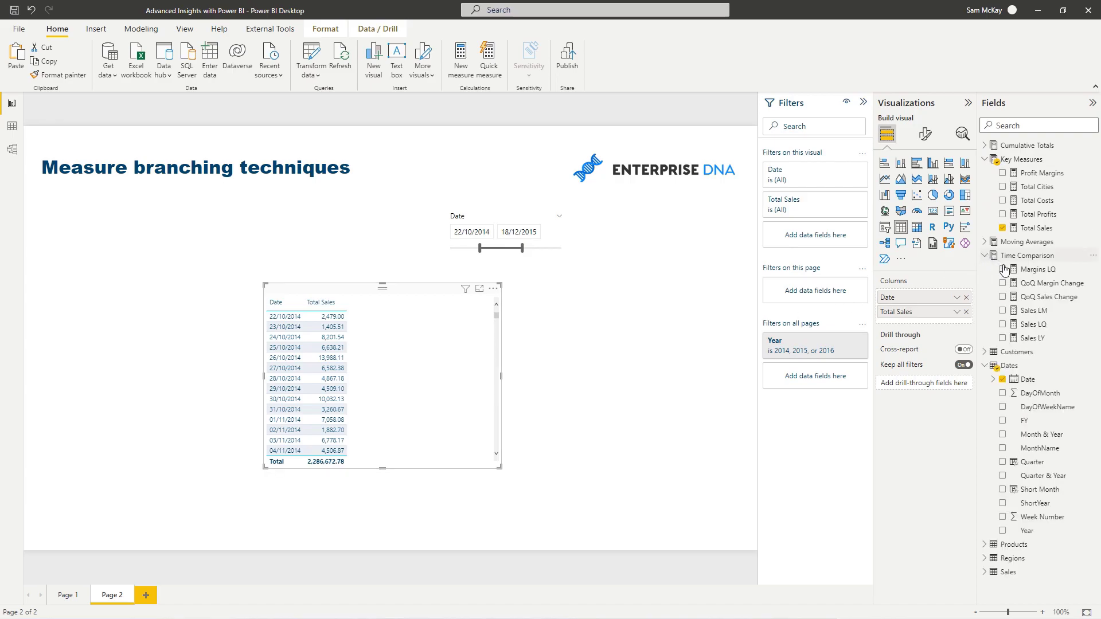
- Review the Sales LQ formula: CALCULATE, [Total Sales], DATEADD and the -1 quarter offset
{"action": "left_click", "coordinate": [1030, 325]}
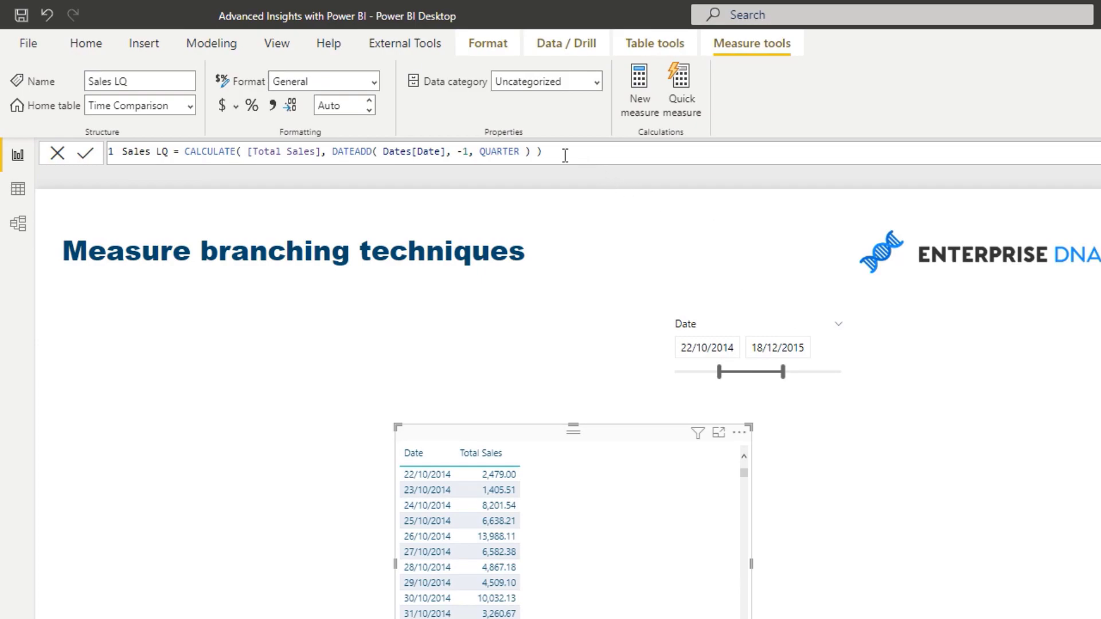
{"action": "left_click_drag", "start_coordinate": [565, 156], "coordinate": [184, 154]}
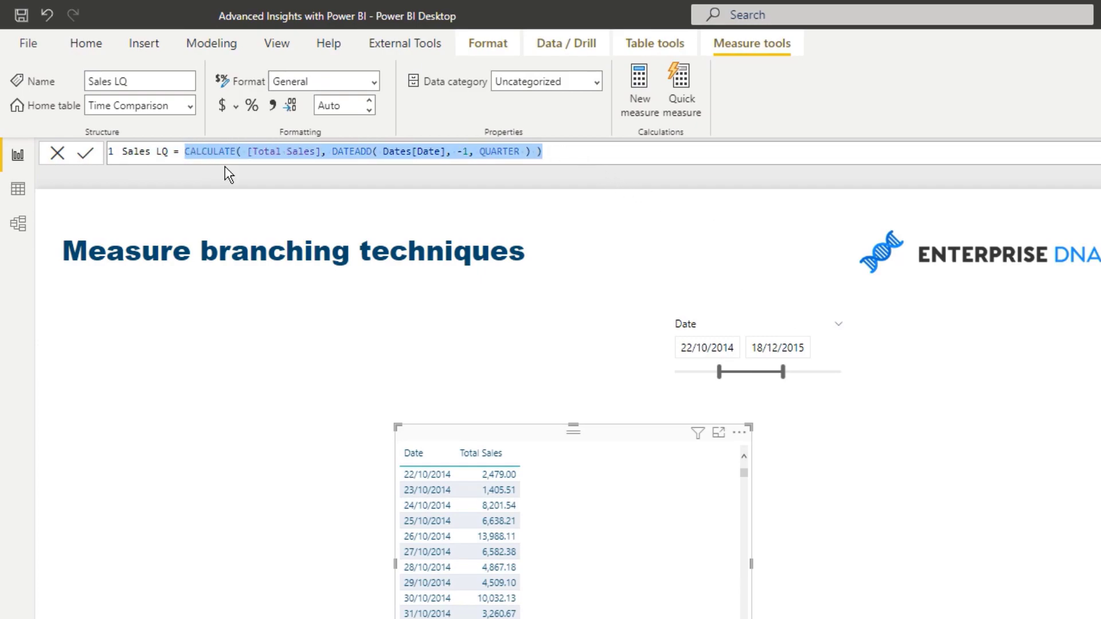
{"action": "left_click", "coordinate": [578, 159]}
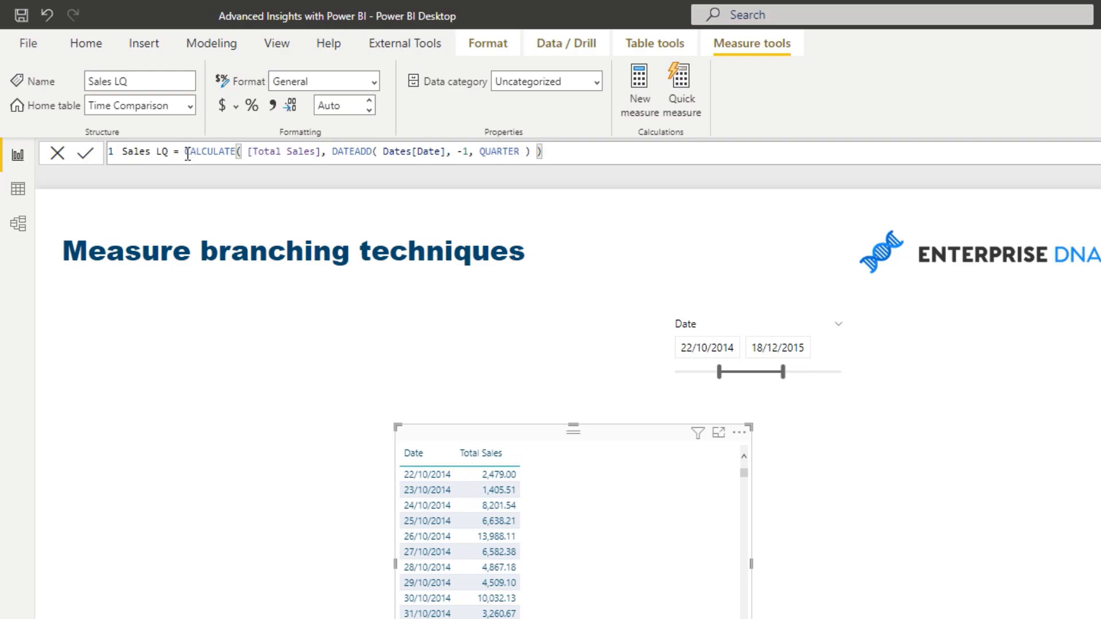
{"action": "double_click", "coordinate": [198, 152]}
{"action": "left_click", "coordinate": [251, 153]}
{"action": "left_click", "coordinate": [321, 153], "text": "shift"}
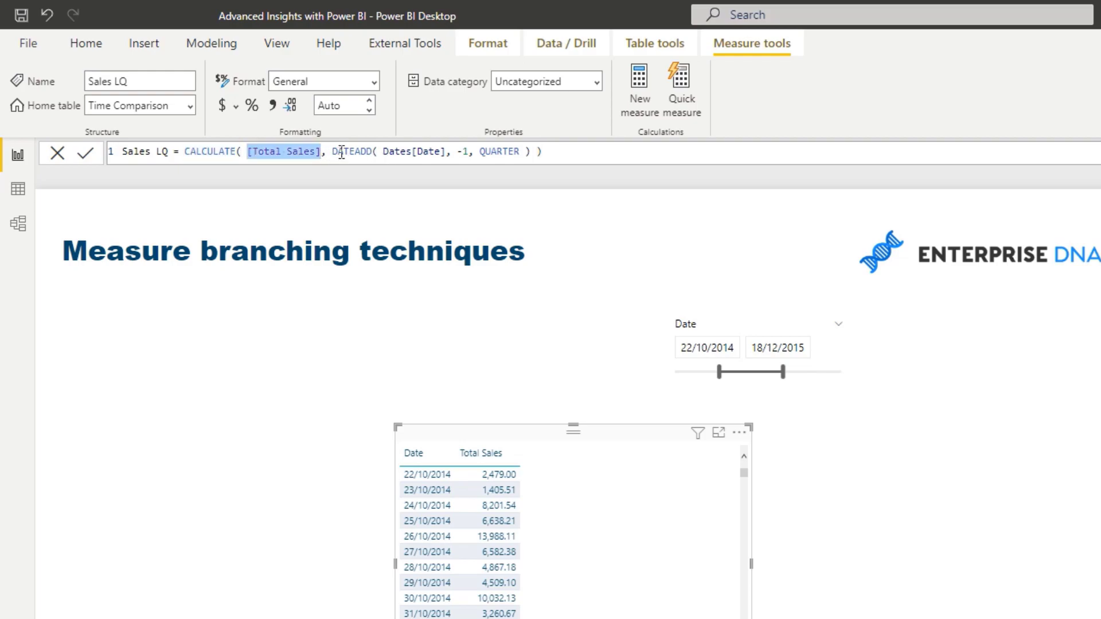
{"action": "left_click_drag", "start_coordinate": [333, 152], "coordinate": [372, 154]}
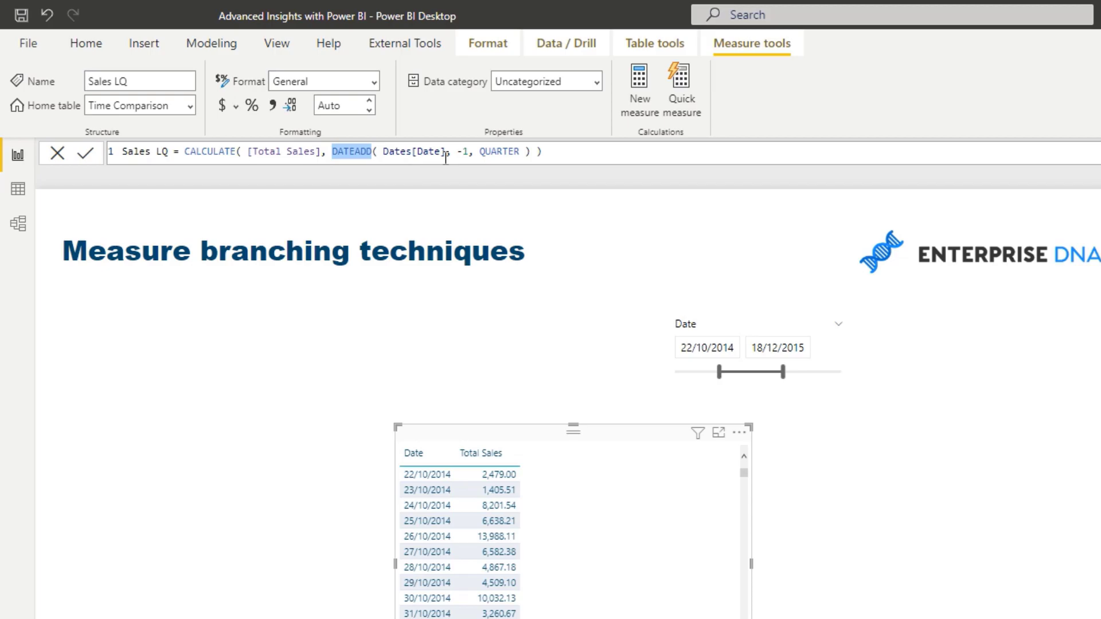
{"action": "left_click_drag", "start_coordinate": [456, 153], "coordinate": [467, 153]}
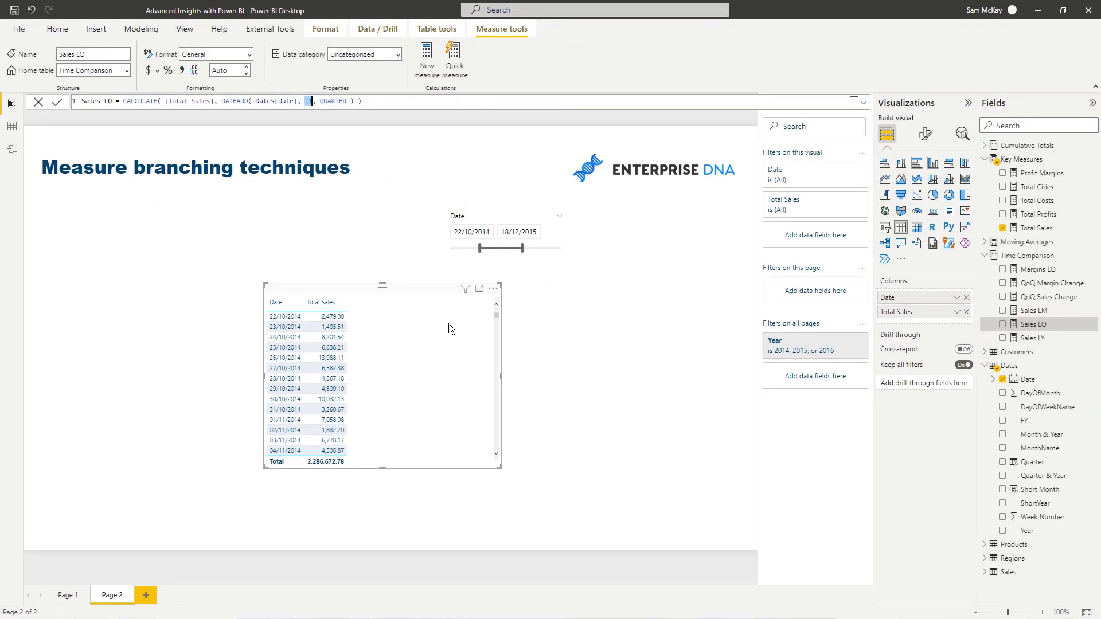
- Add Sales LQ and turn the table into a wide line chart below the Date slicer
{"action": "left_click_drag", "start_coordinate": [1033, 324], "coordinate": [428, 328]}
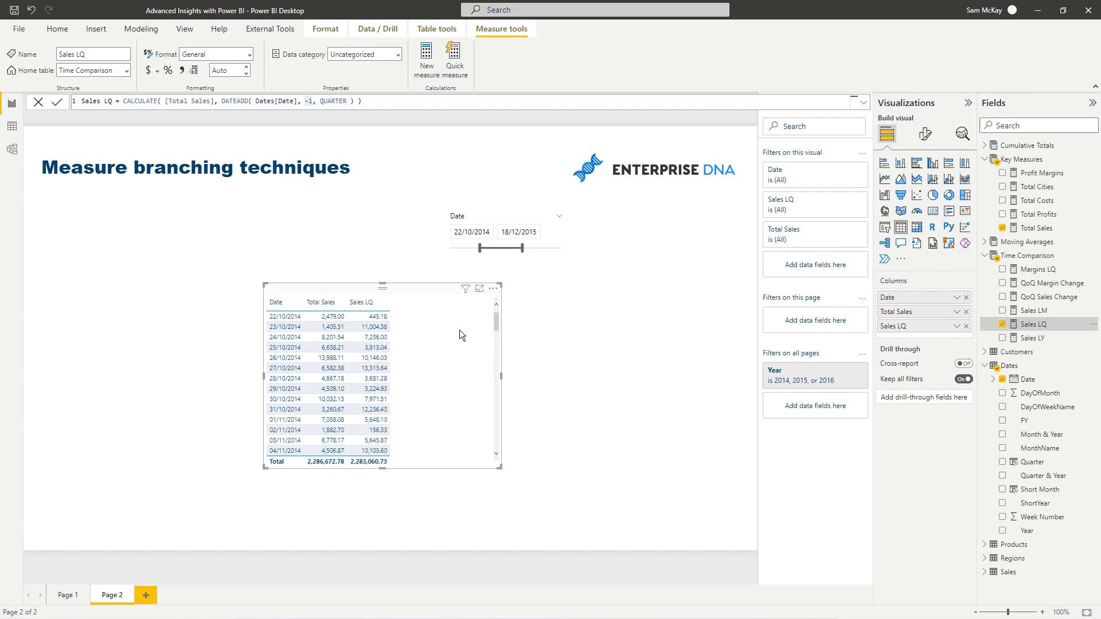
{"action": "left_click", "coordinate": [885, 179]}
{"action": "left_click_drag", "start_coordinate": [502, 376], "coordinate": [695, 376]}
{"action": "left_click_drag", "start_coordinate": [481, 471], "coordinate": [491, 418]}
{"action": "left_click_drag", "start_coordinate": [429, 288], "coordinate": [342, 277]}
{"action": "left_click_drag", "start_coordinate": [476, 212], "coordinate": [471, 197]}
{"action": "left_click_drag", "start_coordinate": [381, 283], "coordinate": [372, 277]}
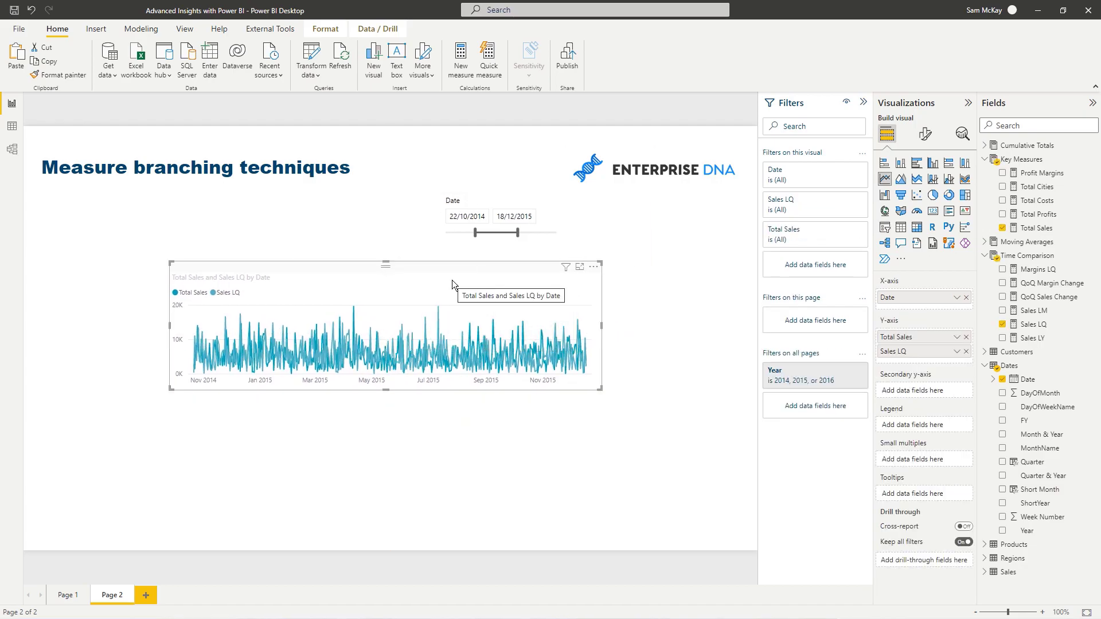
{"action": "left_click_drag", "start_coordinate": [450, 277], "coordinate": [447, 259]}
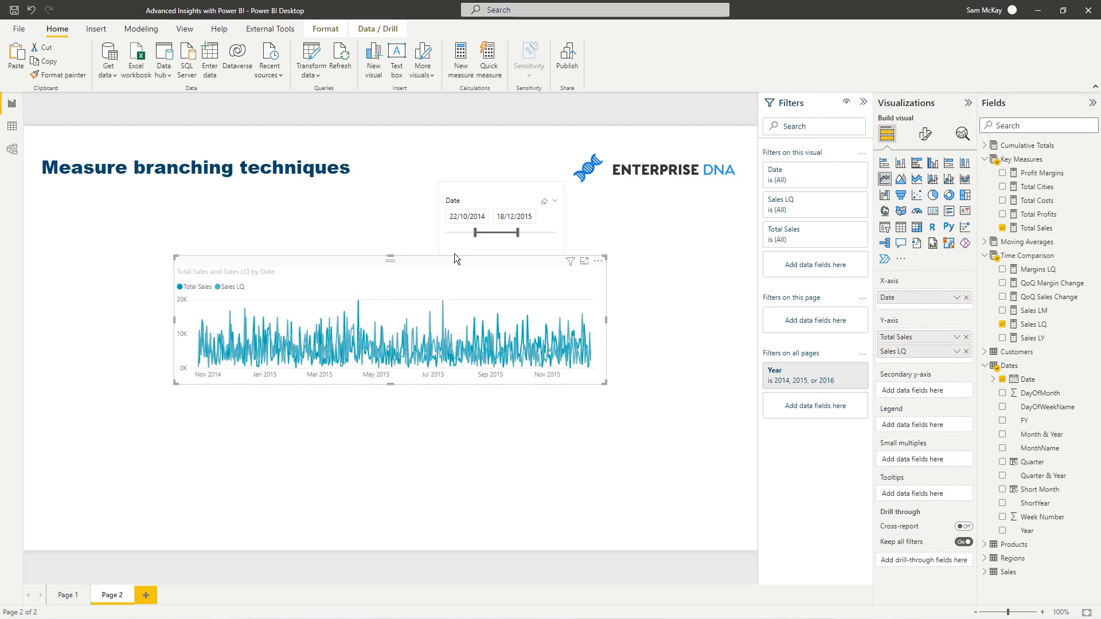
- Try stacked column, clustered column and area charts, then go back to a line chart
{"action": "left_click", "coordinate": [902, 164]}
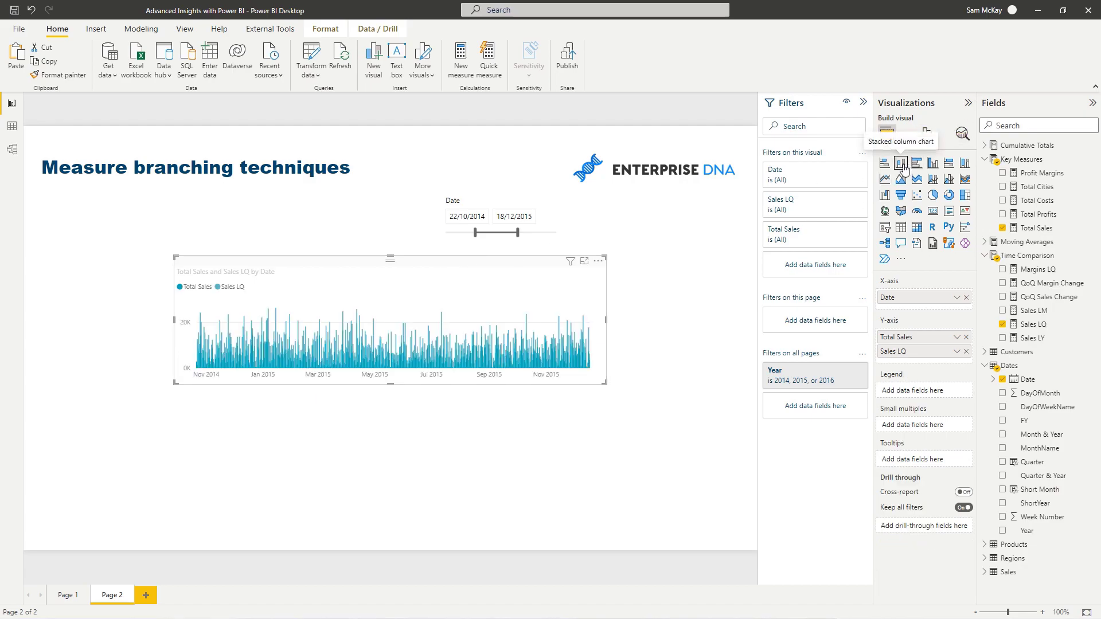
{"action": "left_click", "coordinate": [933, 165]}
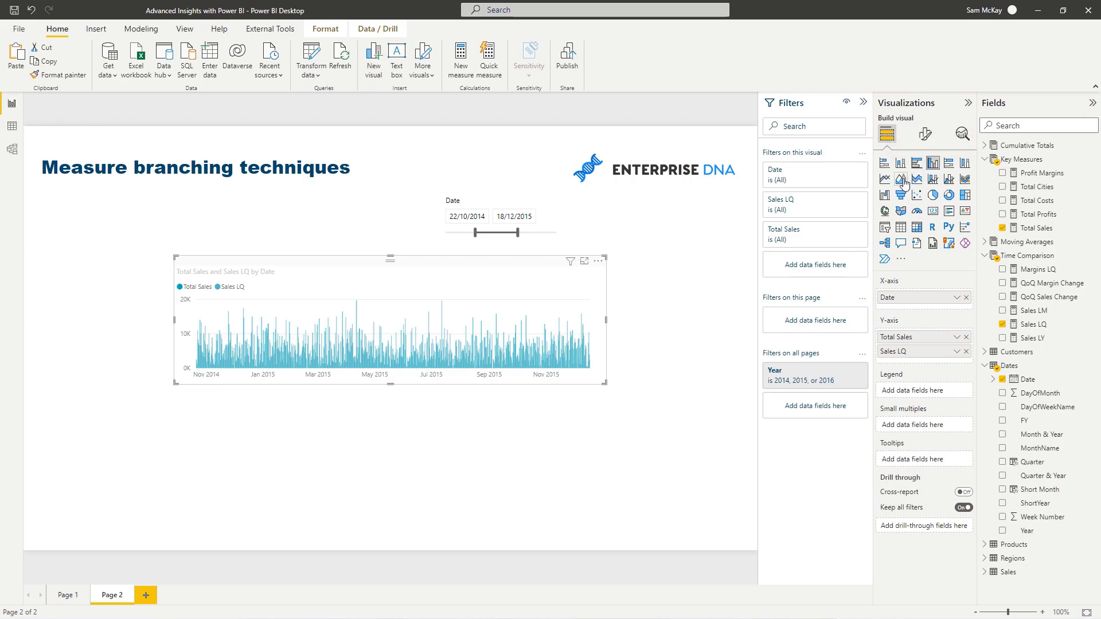
{"action": "left_click", "coordinate": [901, 179]}
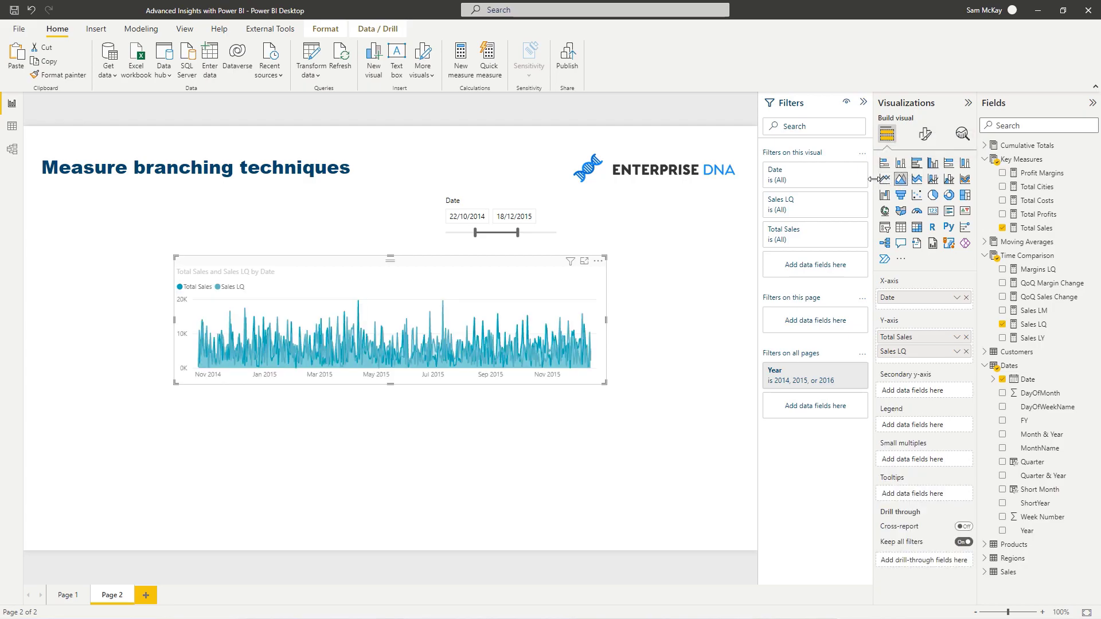
{"action": "left_click", "coordinate": [885, 179]}
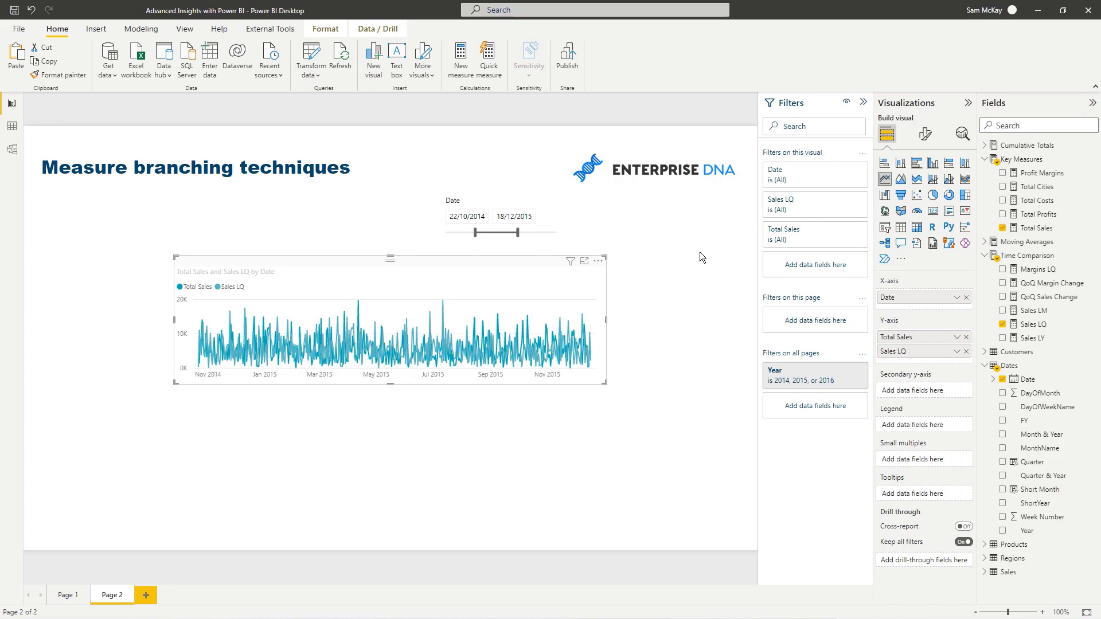
{"action": "left_click", "coordinate": [986, 243]}
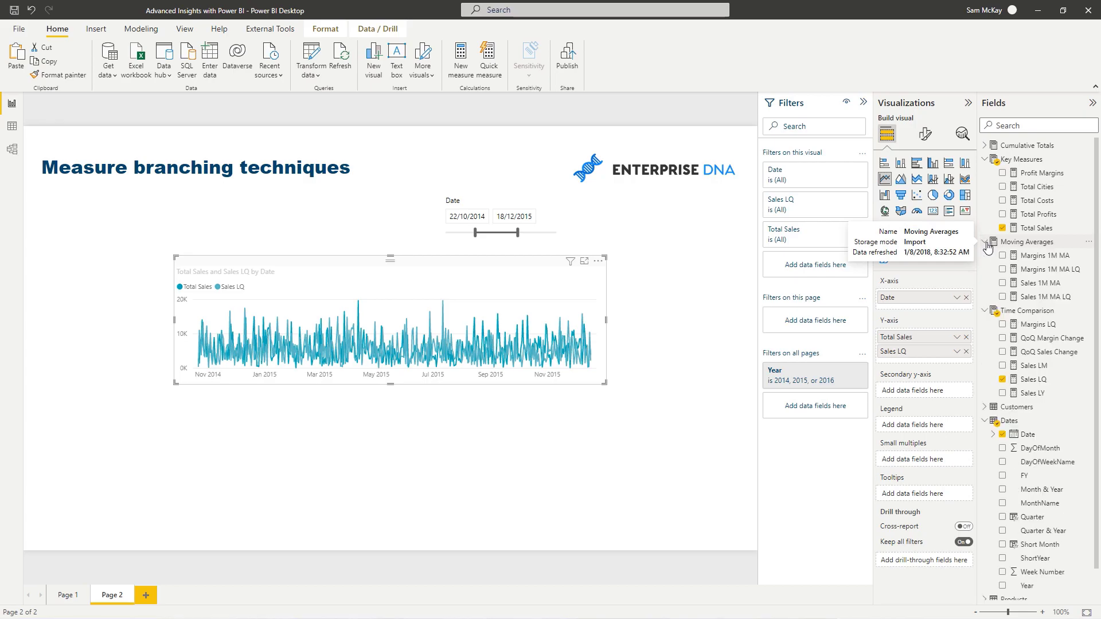
{"action": "left_click", "coordinate": [1039, 284]}
{"action": "left_click_drag", "start_coordinate": [255, 197], "coordinate": [122, 151]}
{"action": "left_click", "coordinate": [253, 187]}
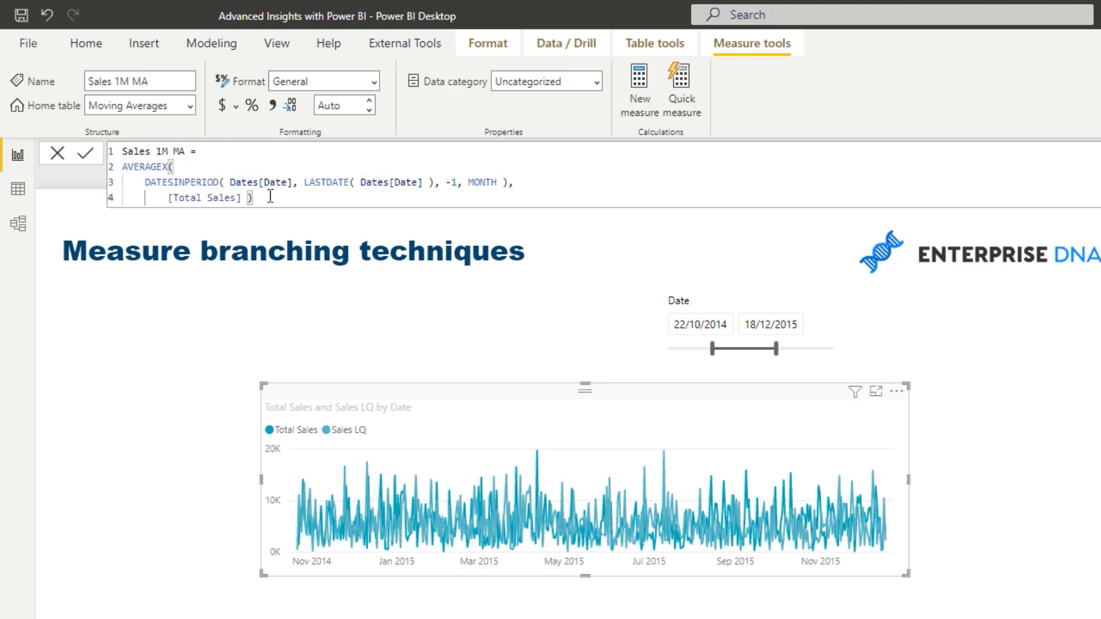
{"action": "left_click_drag", "start_coordinate": [242, 198], "coordinate": [165, 200]}
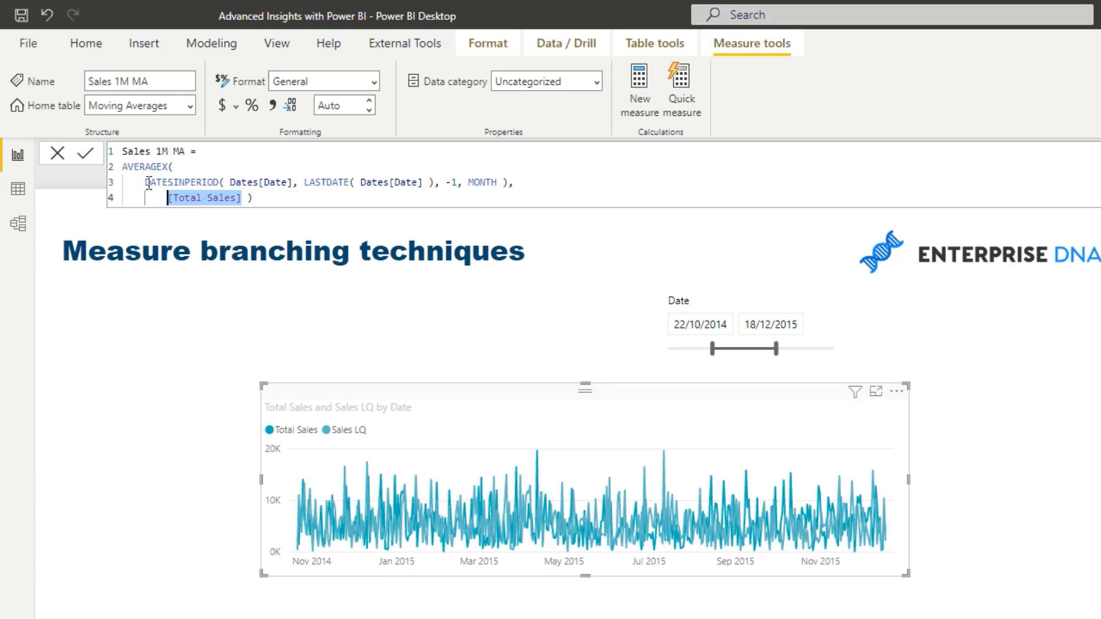
{"action": "left_click_drag", "start_coordinate": [145, 183], "coordinate": [496, 182]}
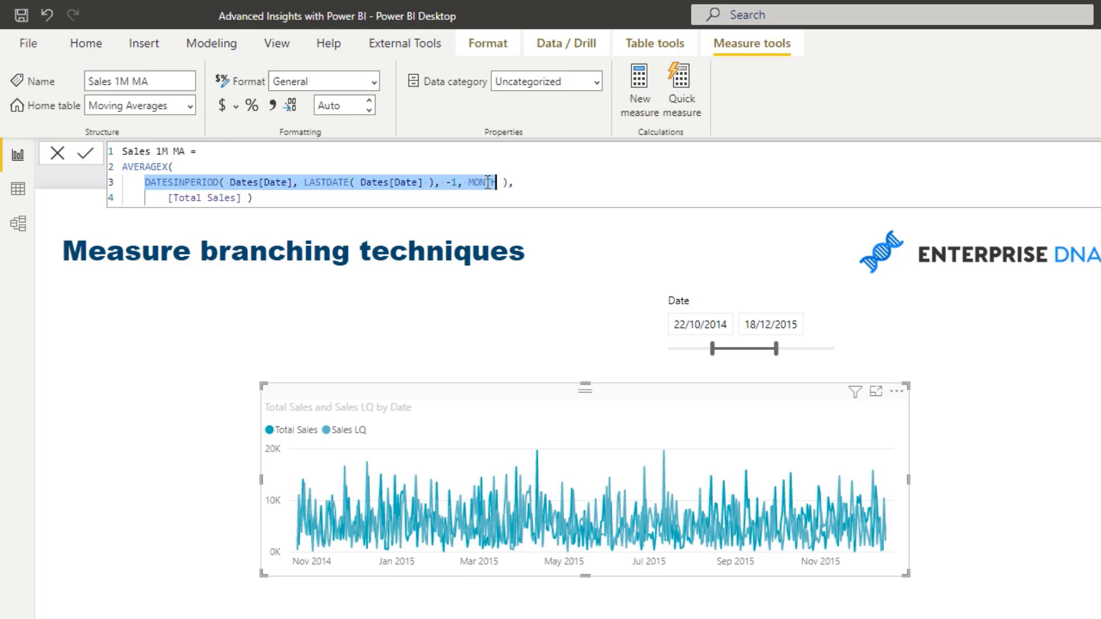
{"action": "left_click", "coordinate": [183, 170]}
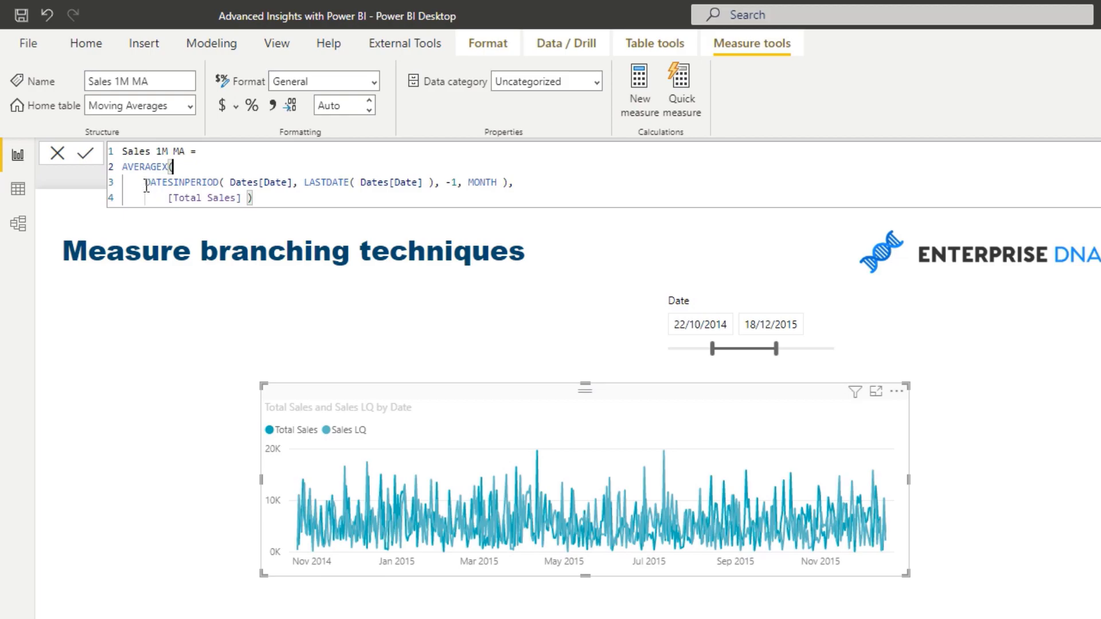
{"action": "left_click_drag", "start_coordinate": [145, 184], "coordinate": [531, 181]}
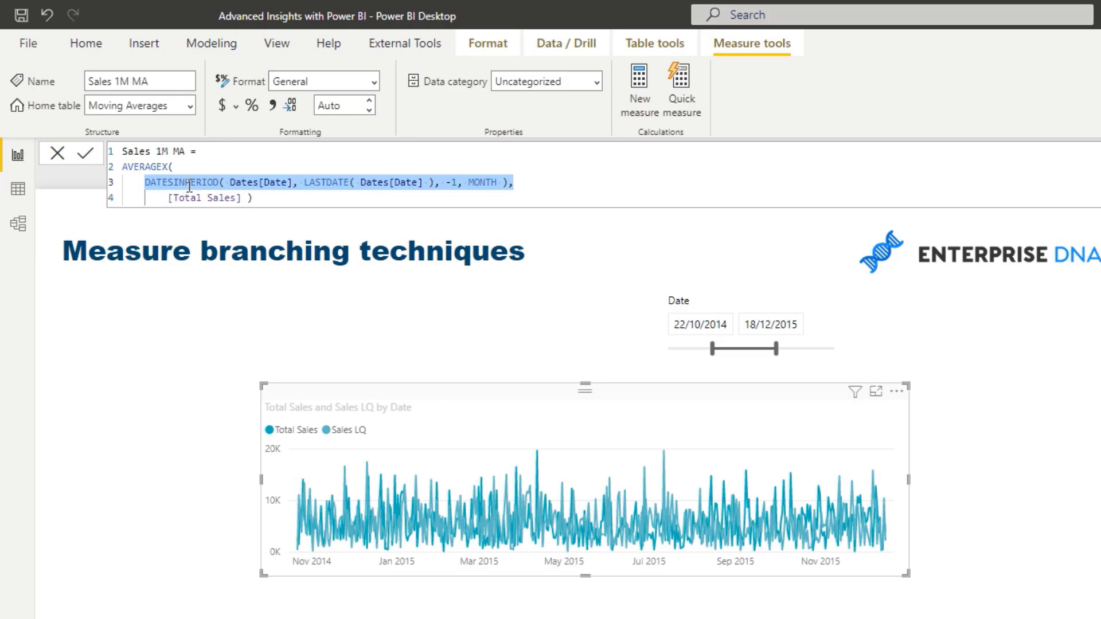
{"action": "left_click", "coordinate": [150, 199]}
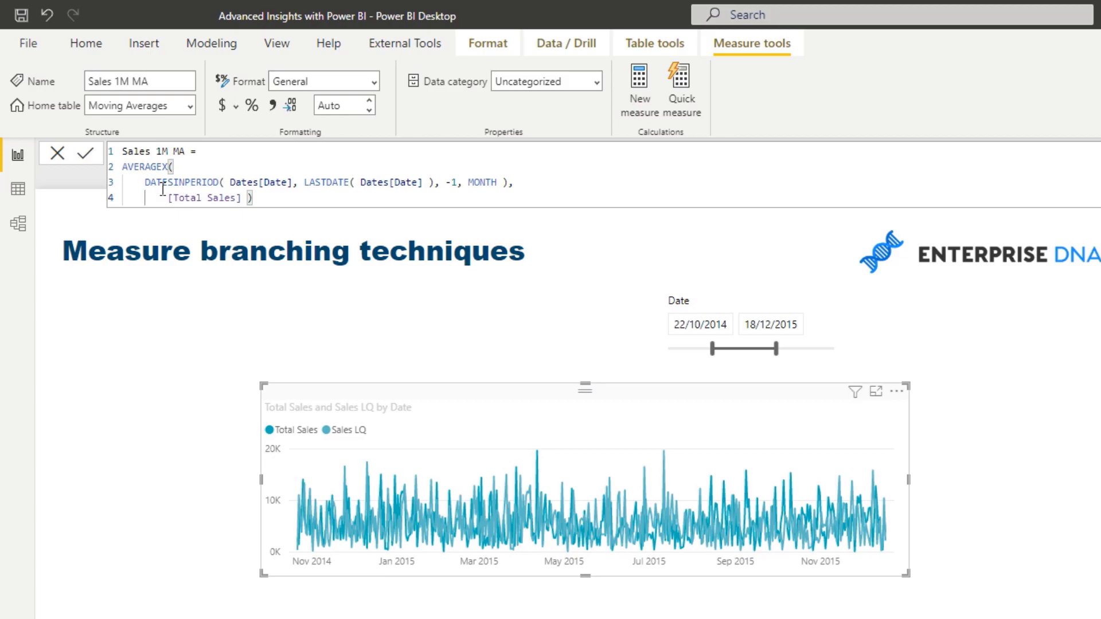
{"action": "left_click_drag", "start_coordinate": [446, 182], "coordinate": [497, 182]}
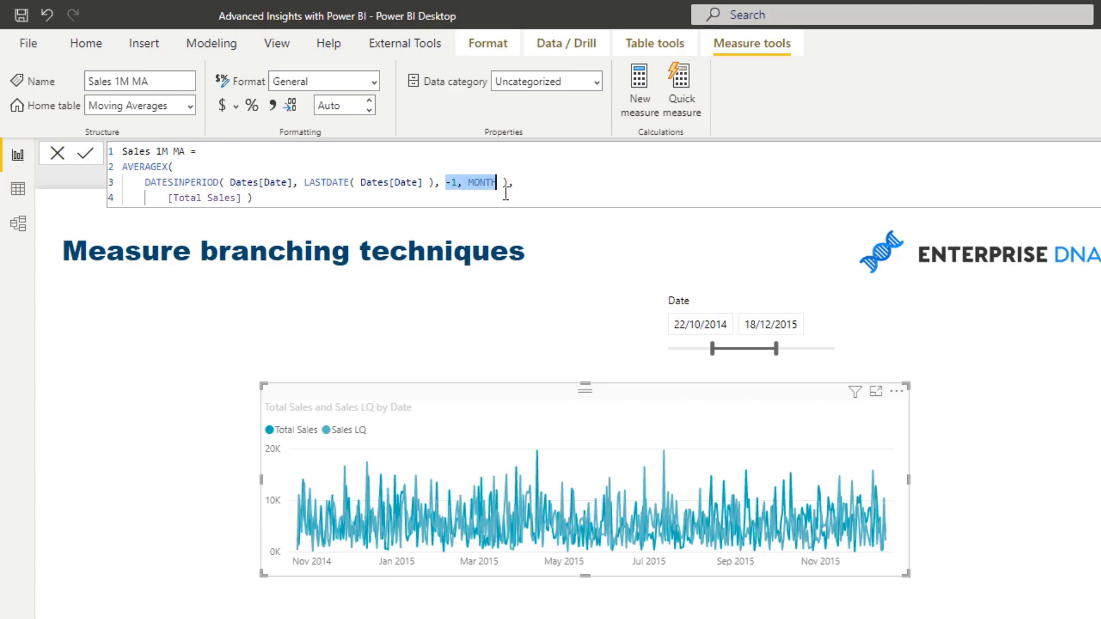
{"action": "left_click", "coordinate": [502, 183]}
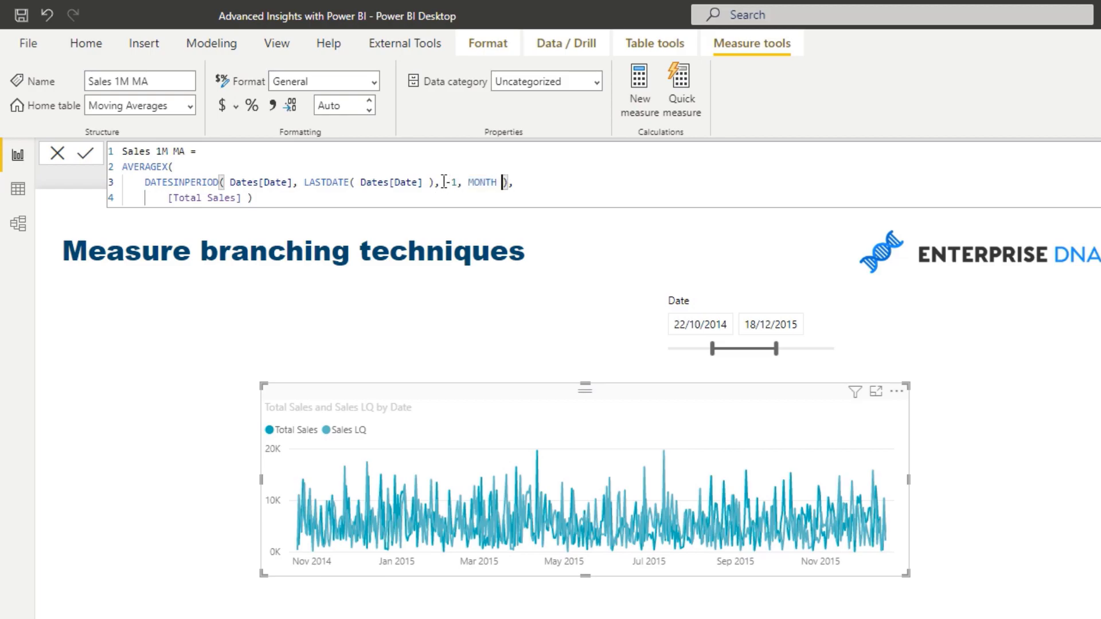
{"action": "left_click_drag", "start_coordinate": [446, 183], "coordinate": [497, 186]}
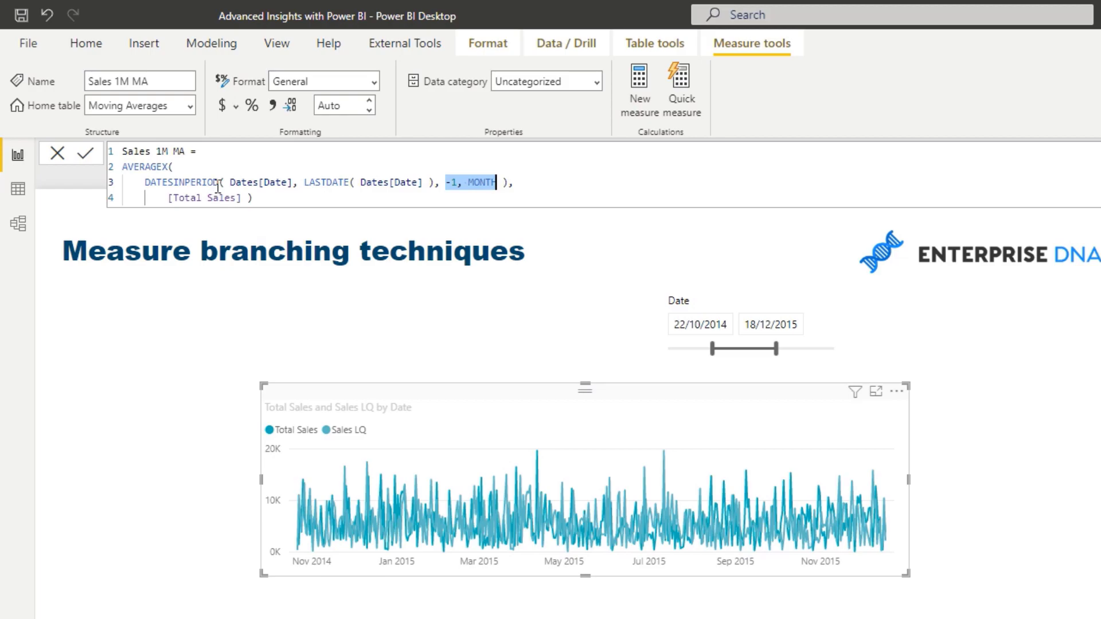
{"action": "left_click_drag", "start_coordinate": [145, 183], "coordinate": [519, 177]}
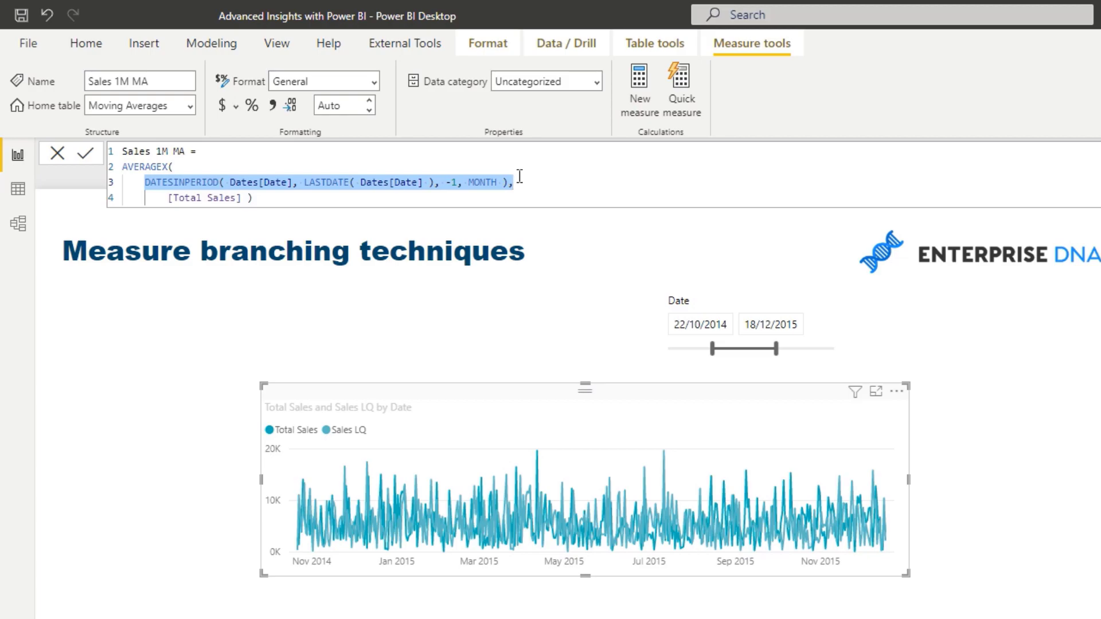
{"action": "left_click", "coordinate": [242, 197]}
{"action": "left_click_drag", "start_coordinate": [241, 198], "coordinate": [122, 167]}
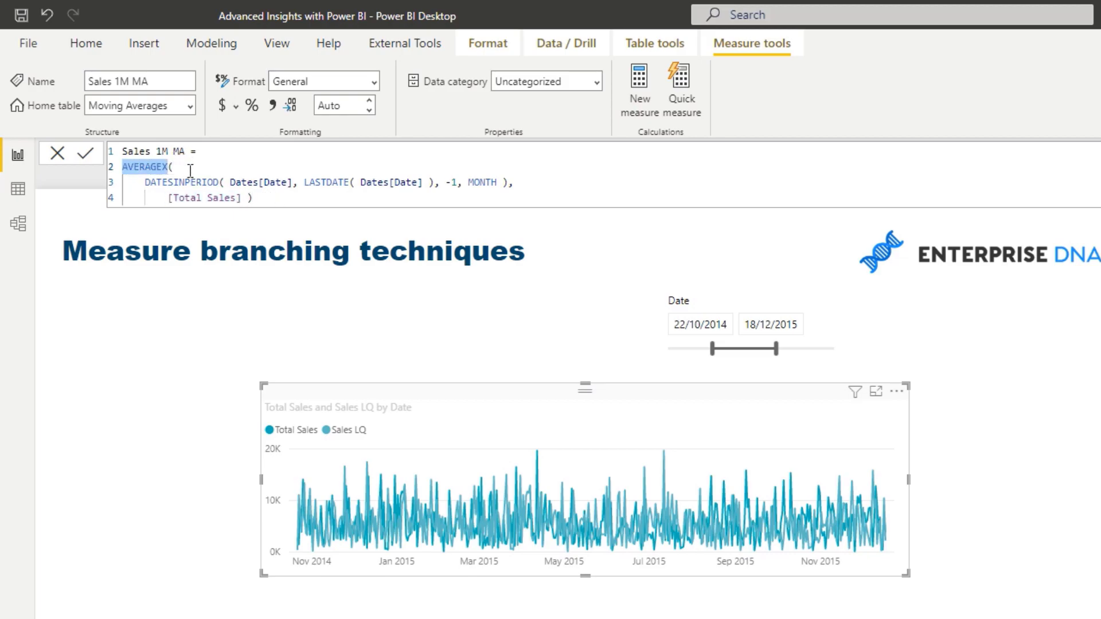
{"action": "left_click", "coordinate": [278, 197]}
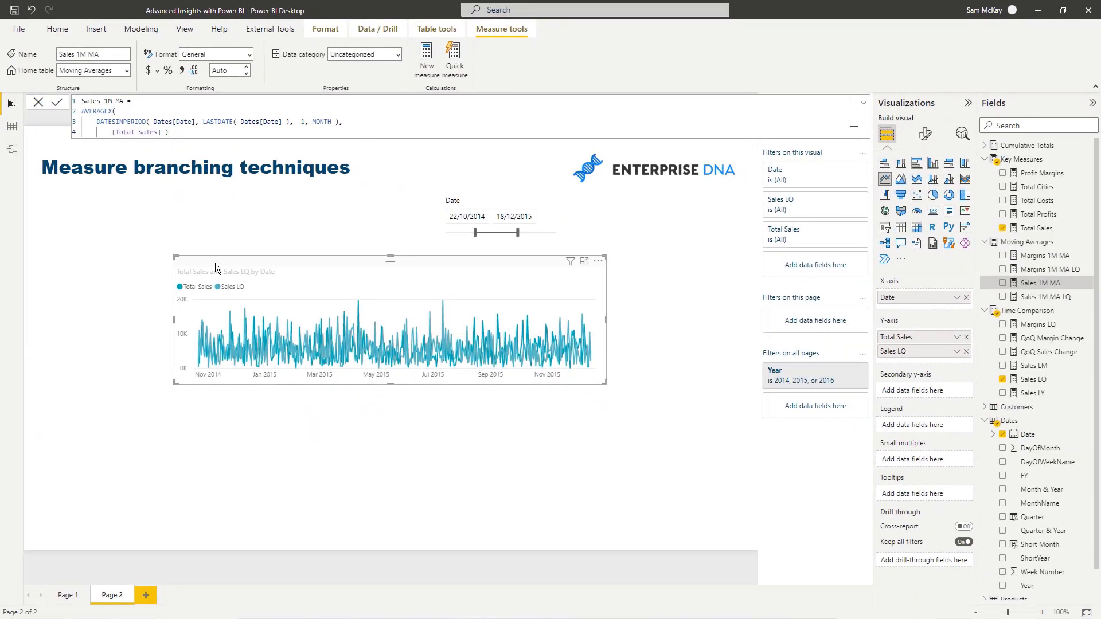
- Duplicate the line chart and plot Sales 1M MA by Date in the copy below
{"action": "left_click", "coordinate": [215, 263]}
{"action": "key", "text": "ctrl+c"}
{"action": "key", "text": "ctrl+v"}
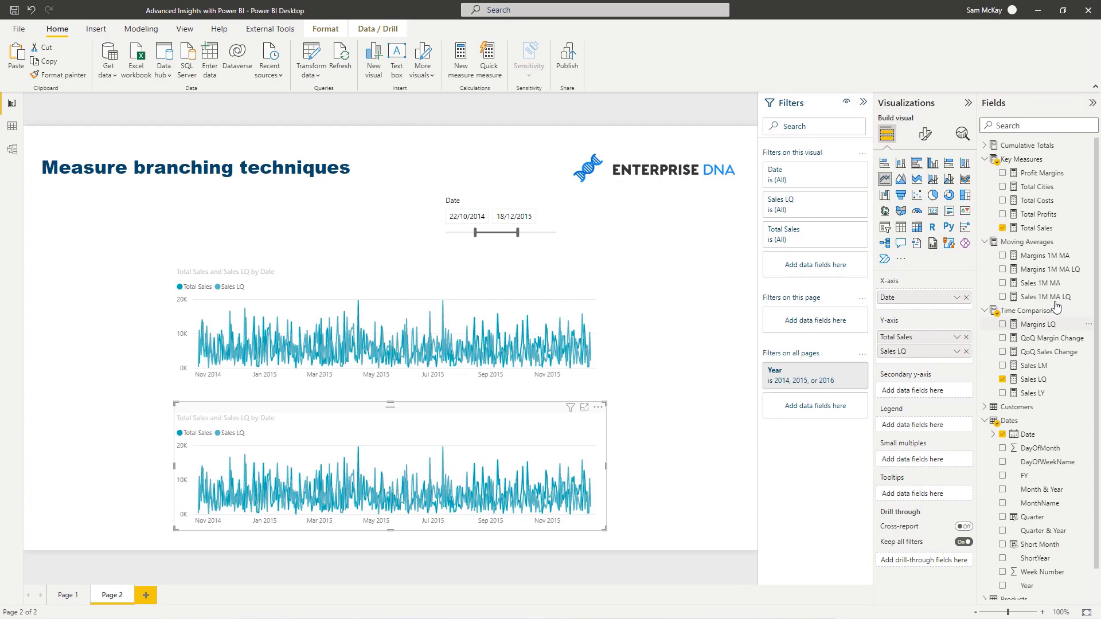
{"action": "left_click_drag", "start_coordinate": [1045, 284], "coordinate": [943, 353]}
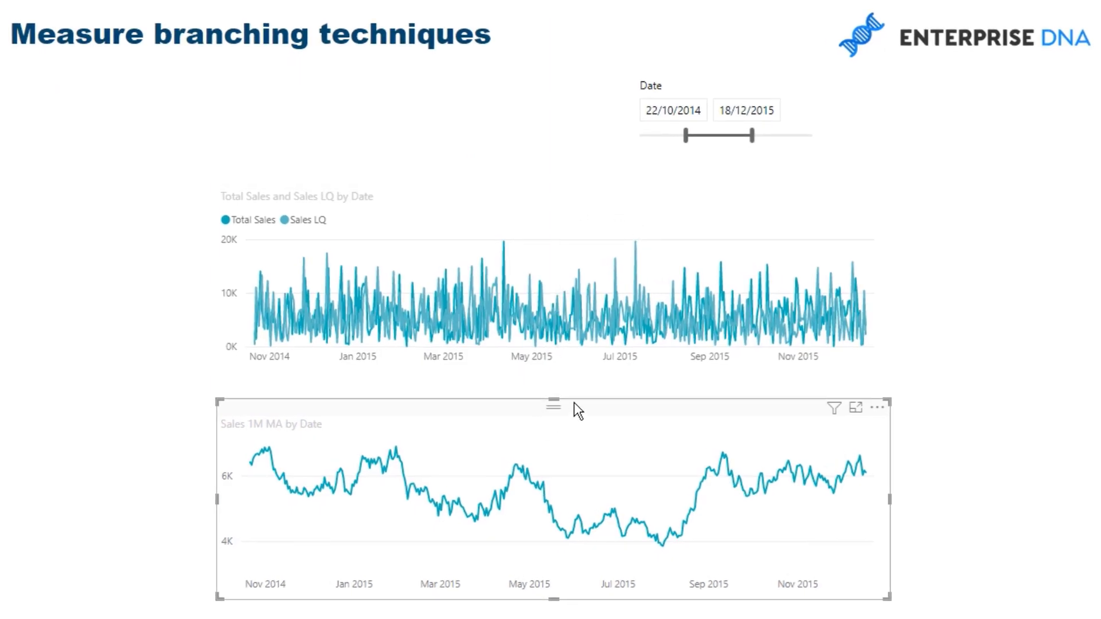
{"action": "left_click_drag", "start_coordinate": [574, 402], "coordinate": [572, 396]}
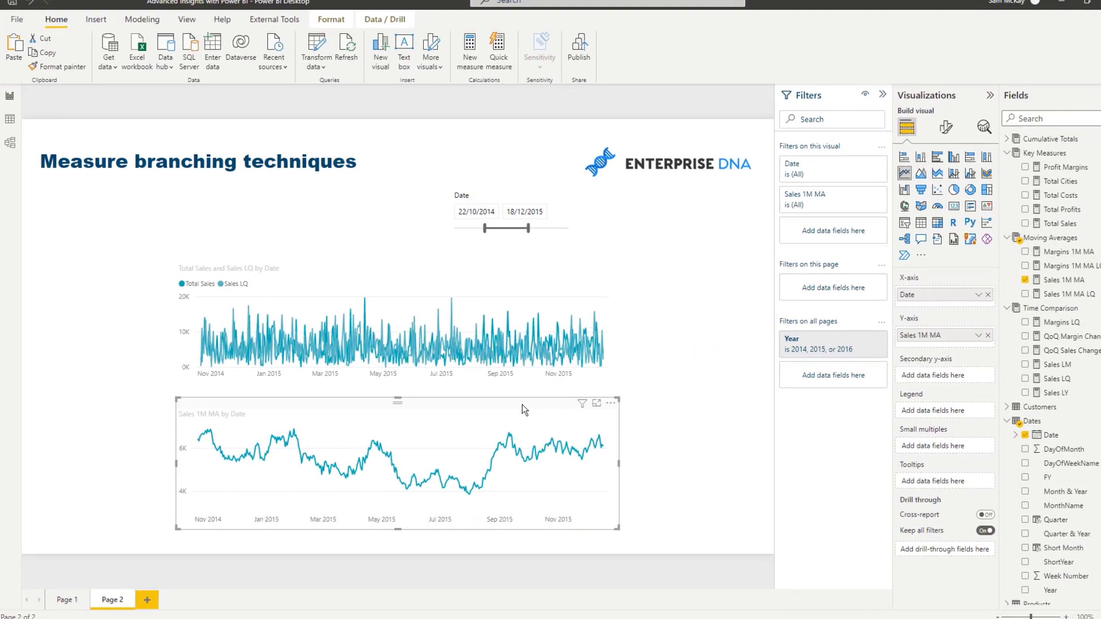
- Review the Sales 1M MA LQ formula and the [Sales LQ] measure it averages
{"action": "left_click", "coordinate": [1045, 296]}
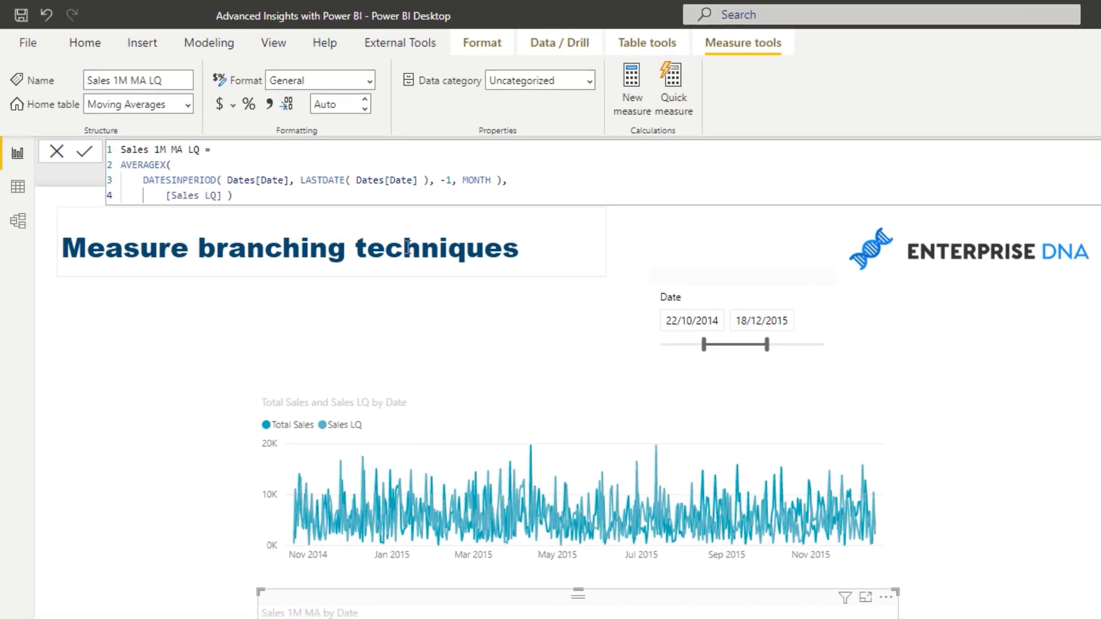
{"action": "mouse_move", "coordinate": [244, 195]}
{"action": "left_mouse_down"}
{"action": "mouse_move", "coordinate": [120, 173]}
{"action": "mouse_move", "coordinate": [228, 182]}
{"action": "mouse_move", "coordinate": [265, 199]}
{"action": "left_mouse_up"}
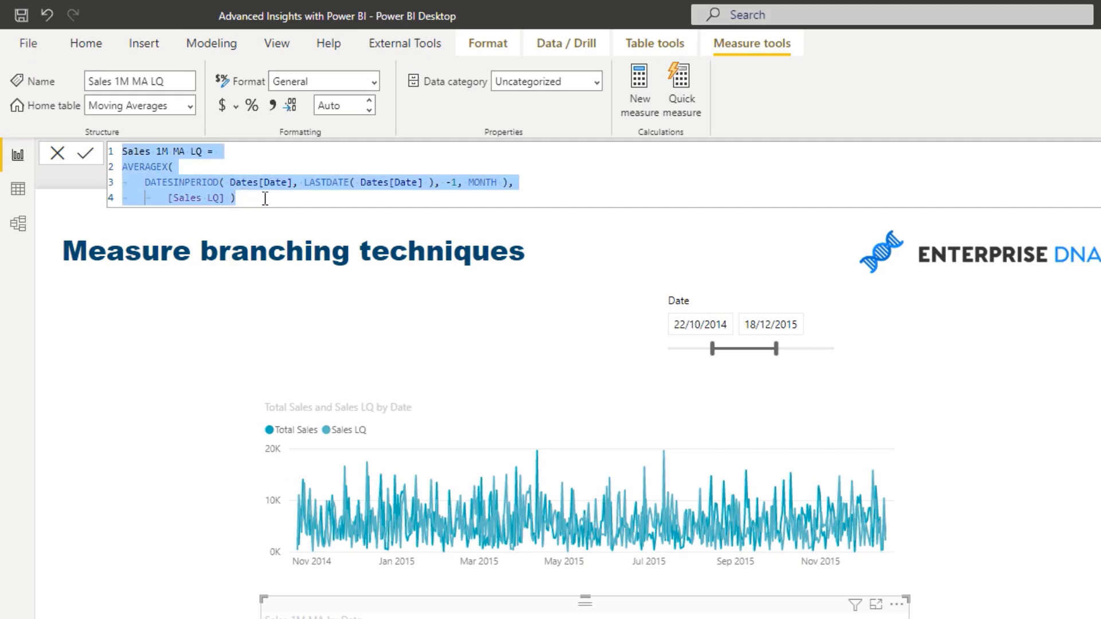
{"action": "left_click", "coordinate": [265, 198]}
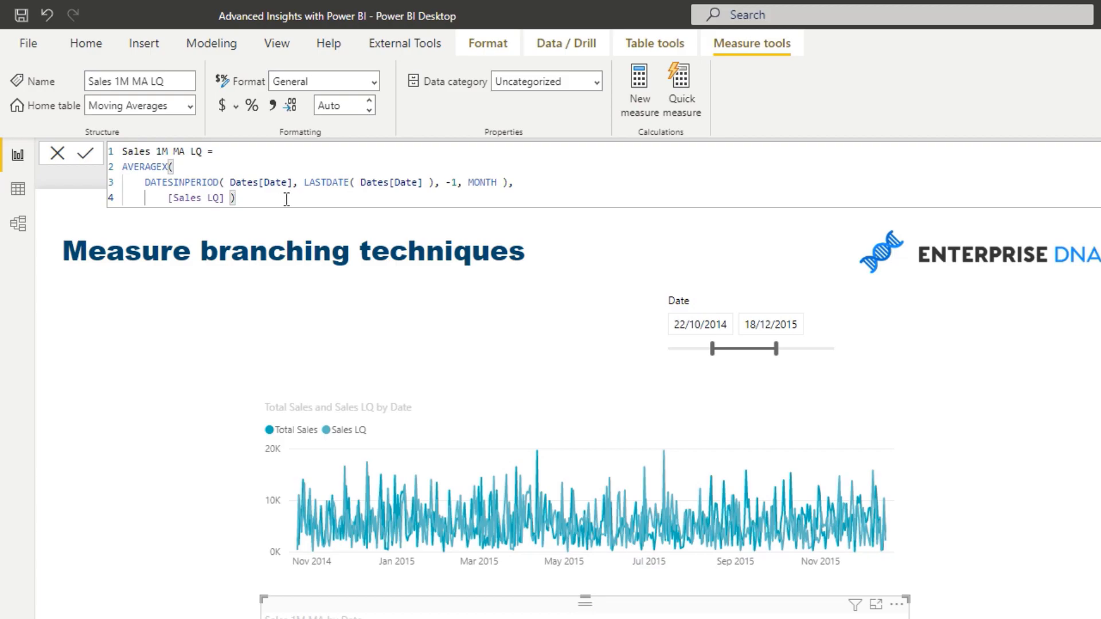
{"action": "key", "text": "Left"}
{"action": "key", "text": "Left"}
{"action": "key", "text": "shift+Home"}
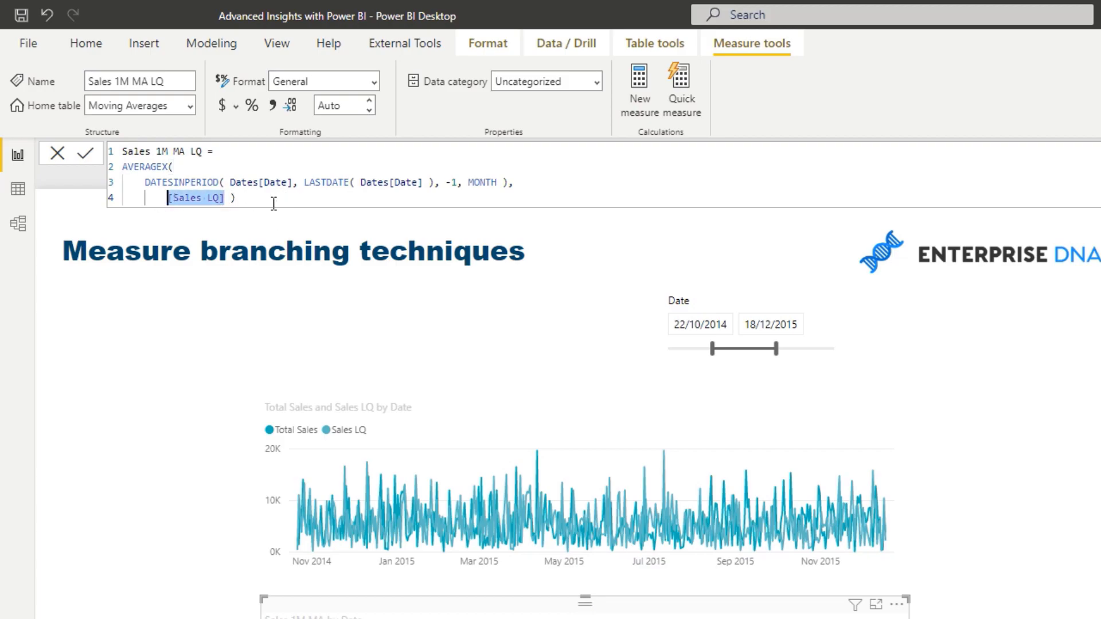
{"action": "left_click", "coordinate": [290, 200]}
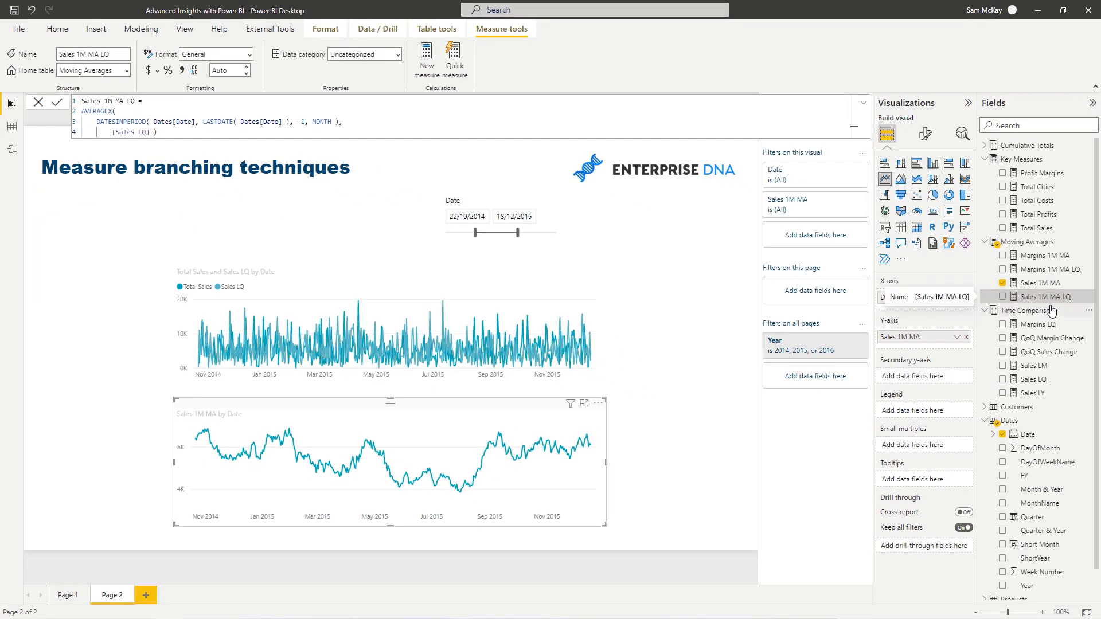
- Add Sales 1M MA LQ as a second line and move both charts higher
{"action": "left_click_drag", "start_coordinate": [1054, 297], "coordinate": [883, 351]}
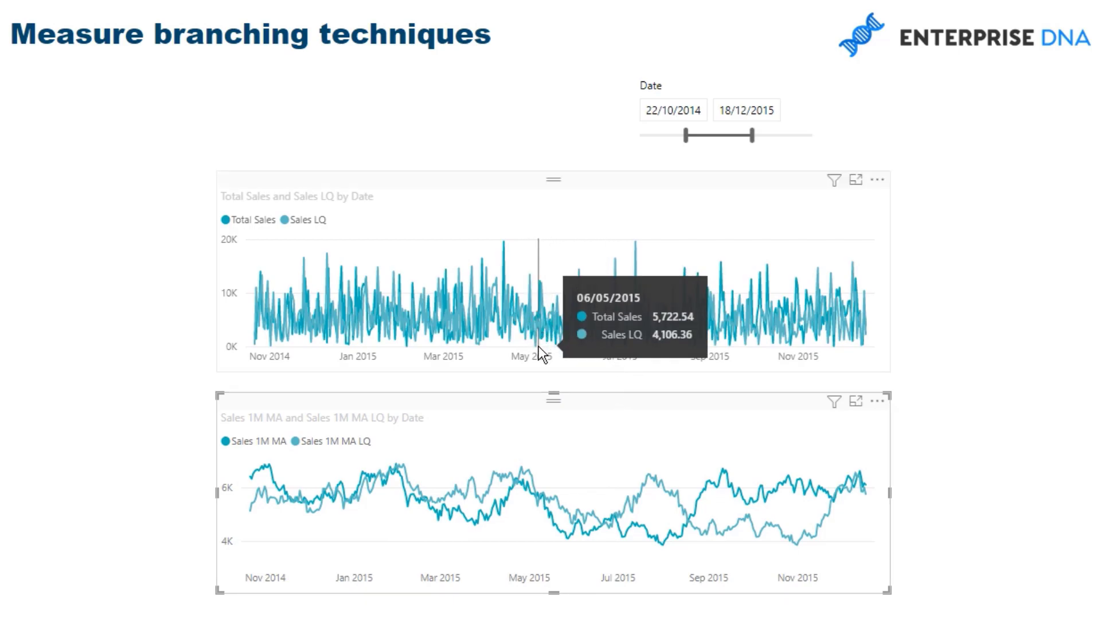
{"action": "left_click", "coordinate": [512, 194]}
{"action": "left_click_drag", "start_coordinate": [512, 193], "coordinate": [514, 172]}
{"action": "left_click", "coordinate": [511, 401]}
{"action": "left_click_drag", "start_coordinate": [511, 402], "coordinate": [511, 387]}
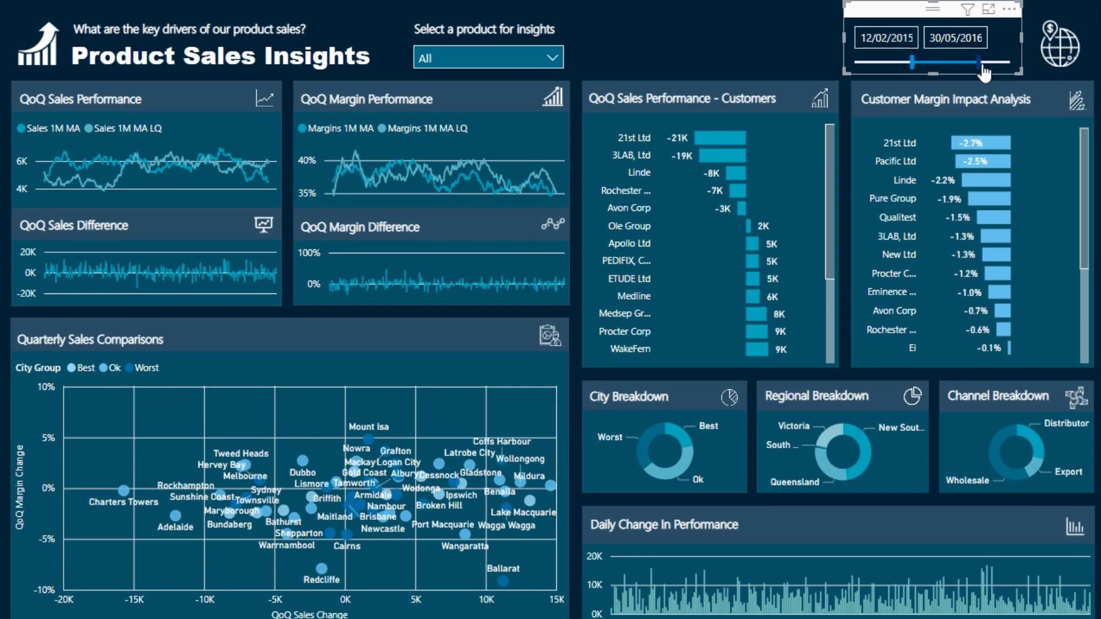
- On Page 1, end the date range at 09/01/2016 and try Sunglasses before resetting products to All
{"action": "left_click_drag", "start_coordinate": [979, 64], "coordinate": [958, 62]}
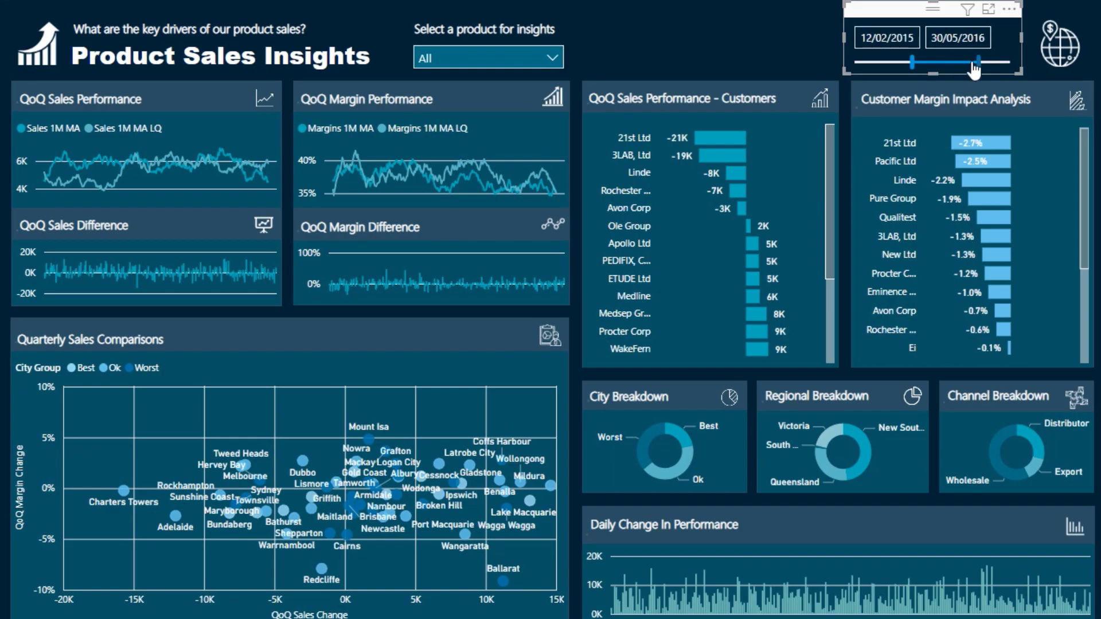
{"action": "left_click", "coordinate": [553, 60]}
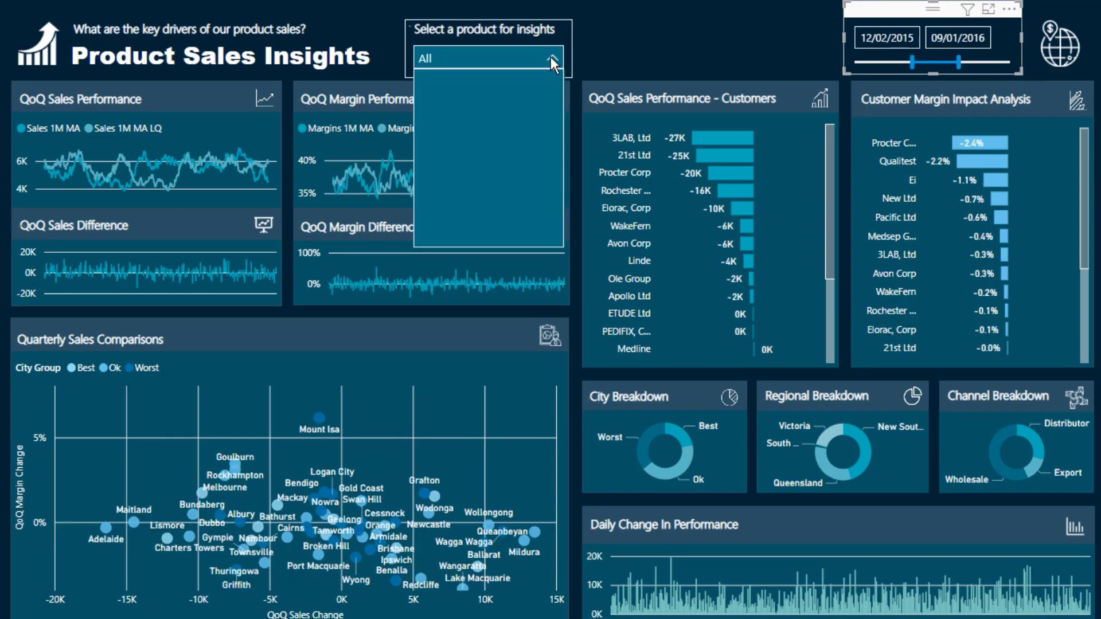
{"action": "left_click", "coordinate": [453, 113]}
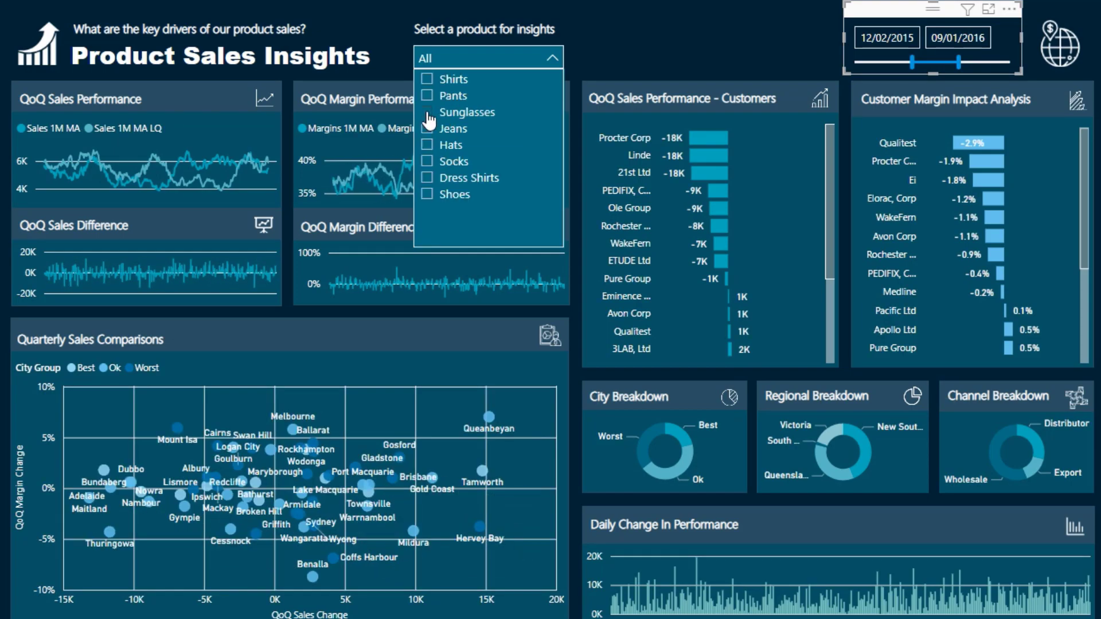
{"action": "left_click", "coordinate": [552, 59]}
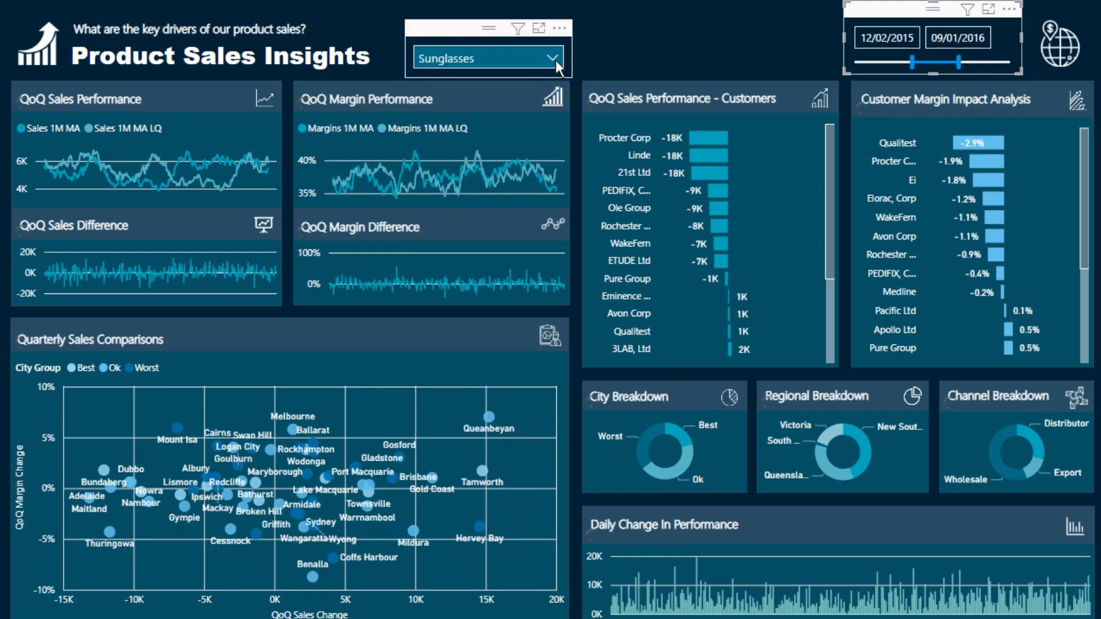
{"action": "left_click", "coordinate": [552, 59]}
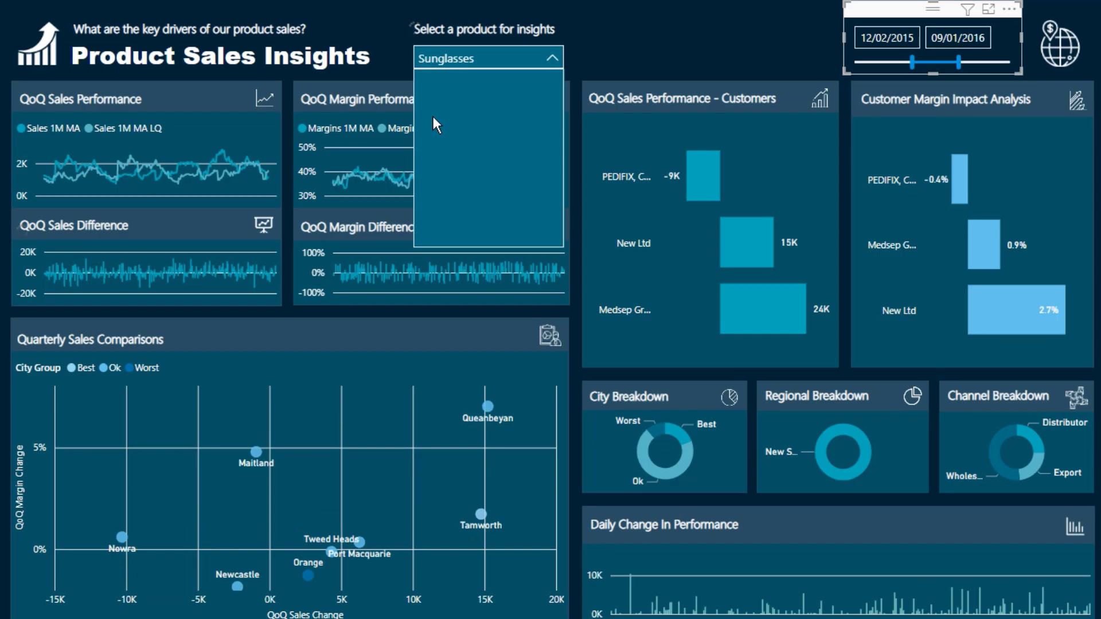
{"action": "left_click", "coordinate": [641, 54]}
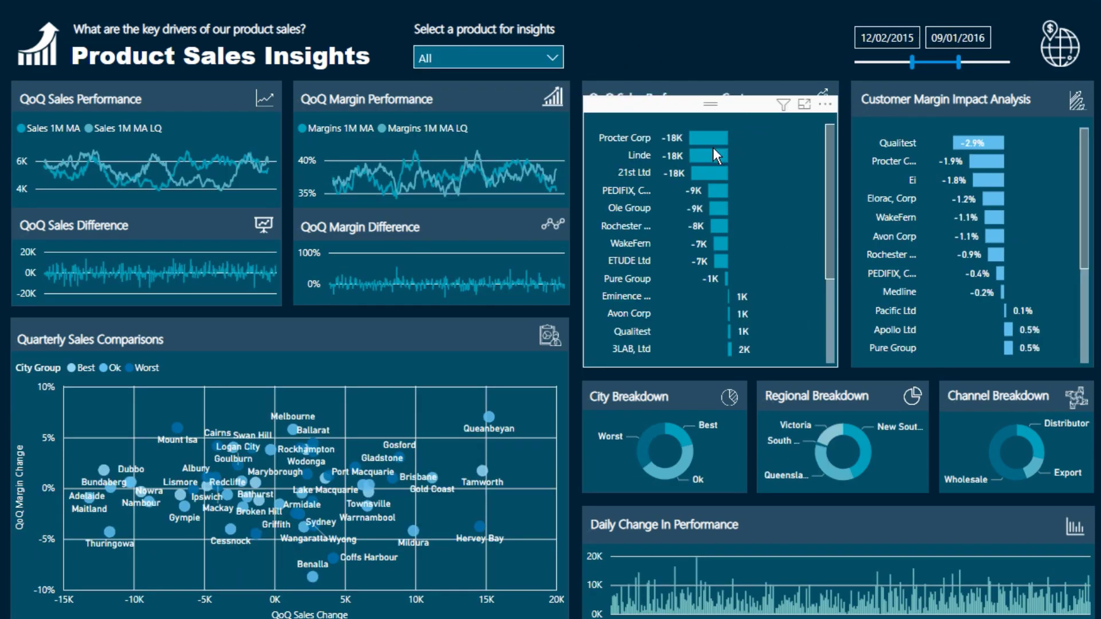
- Cross-filter the dashboard to four customers: Procter Corp, Linde, 21st Ltd and one more
{"action": "left_click", "coordinate": [705, 138]}
{"action": "left_click", "coordinate": [714, 157], "text": "ctrl"}
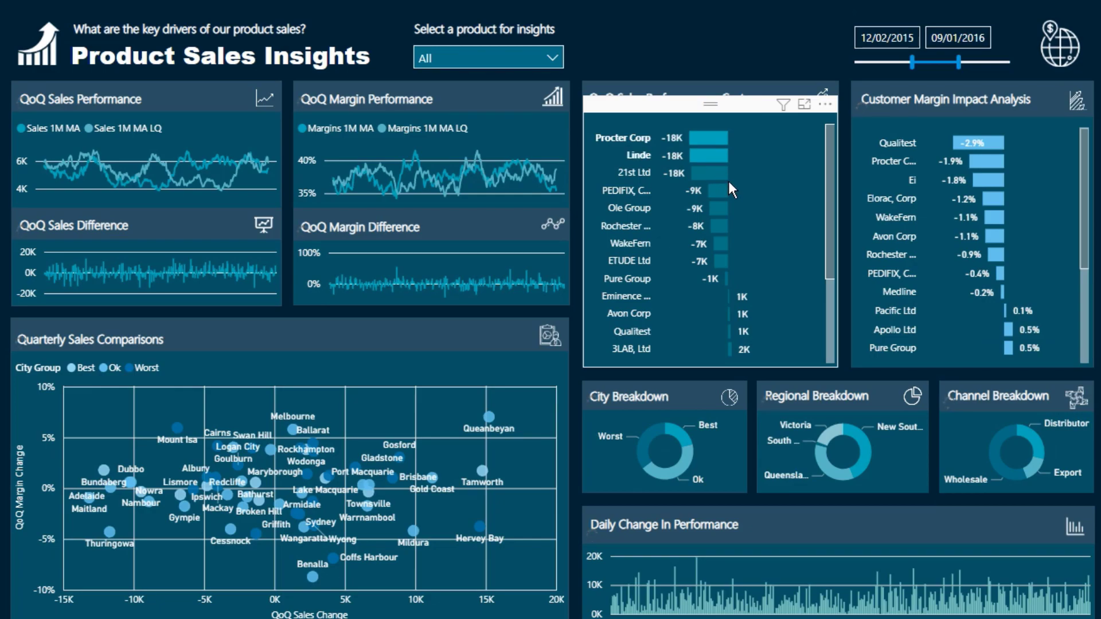
{"action": "left_click", "coordinate": [720, 190], "text": "ctrl"}
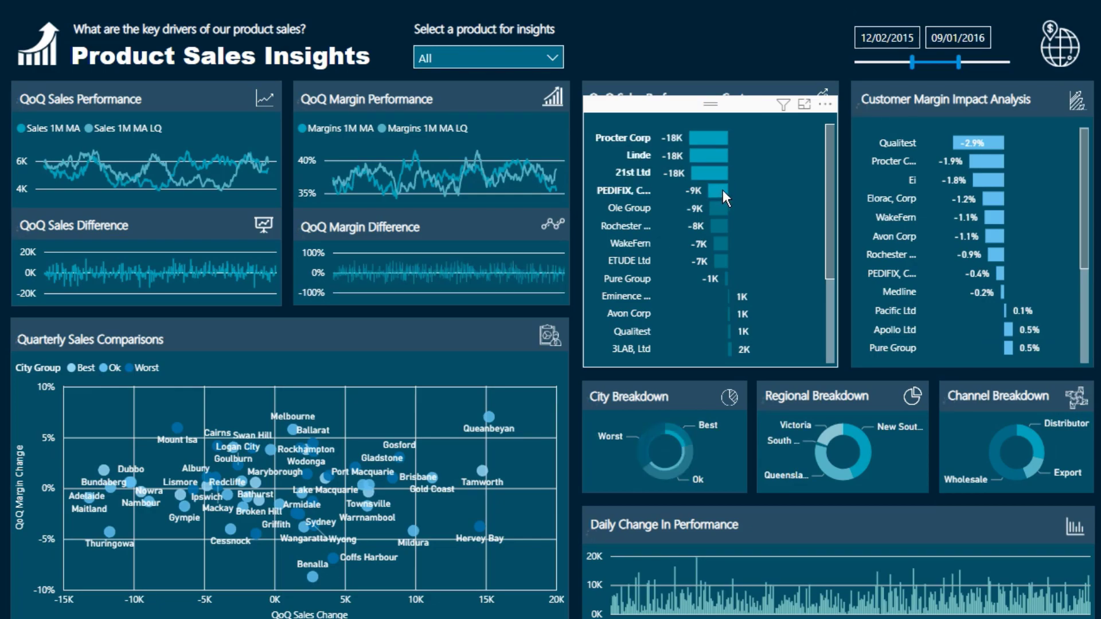